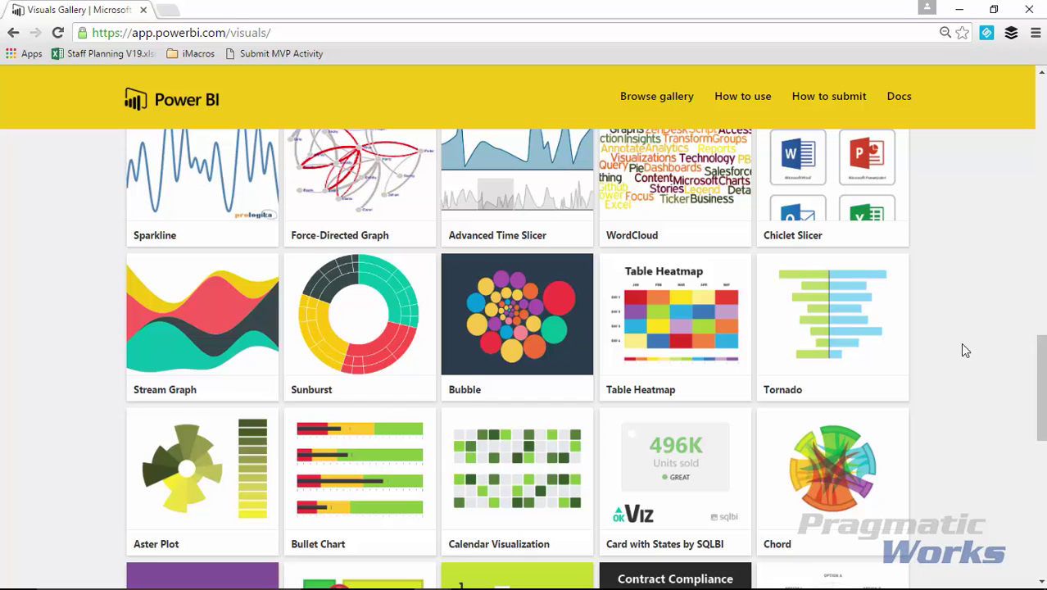
Open the Bubble visual's detail page in the Visuals Gallery and download it.
scroll(960, 343, up, 3)
scroll(810, 403, down, 3)
click(507, 312)
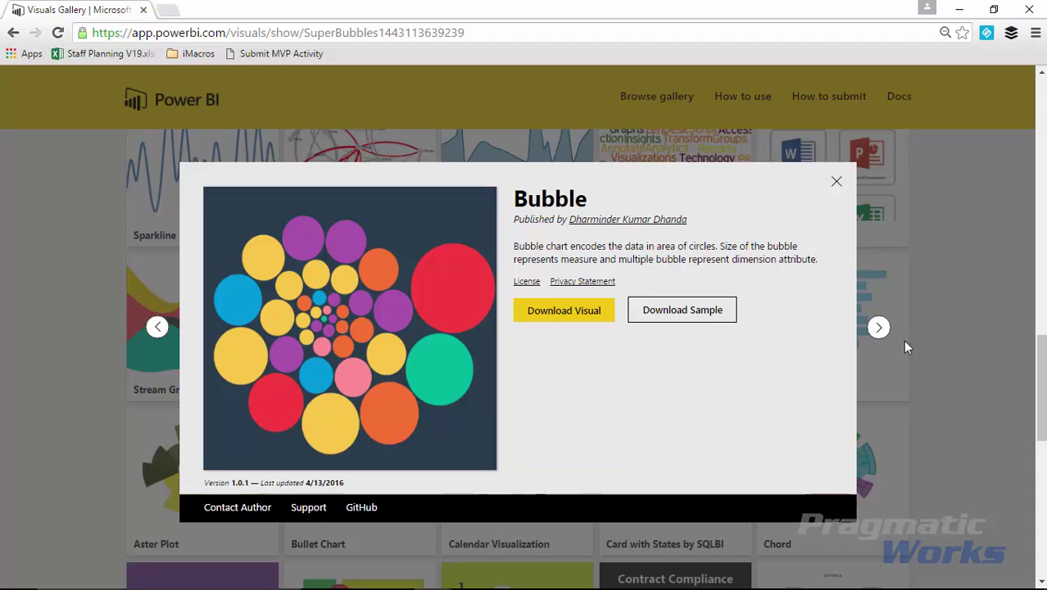
click(836, 182)
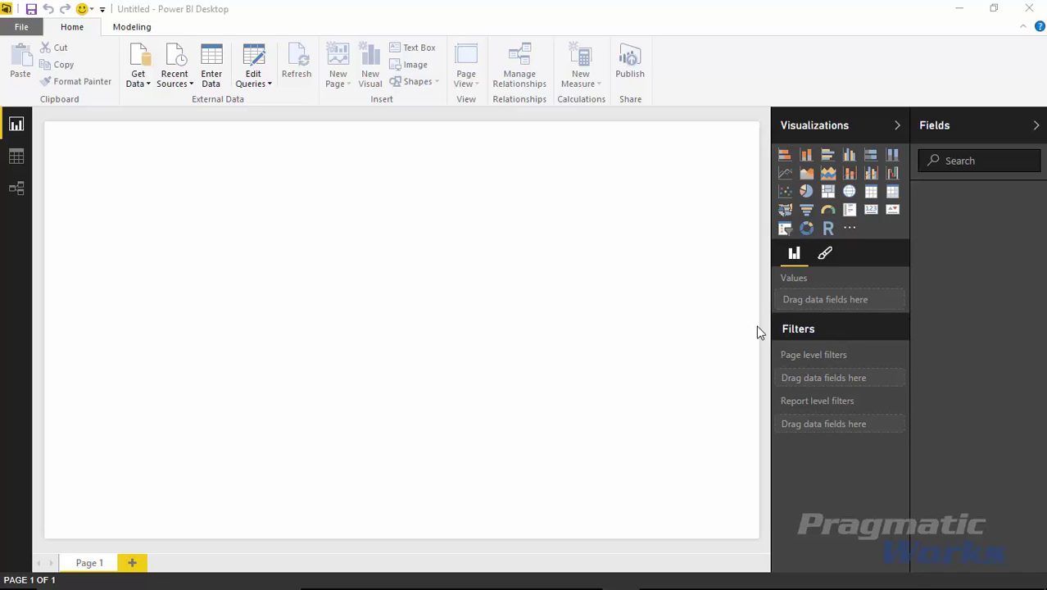
Import the Artist Value table from Data\Music Artist.xlsx through the Excel data source.
click(142, 85)
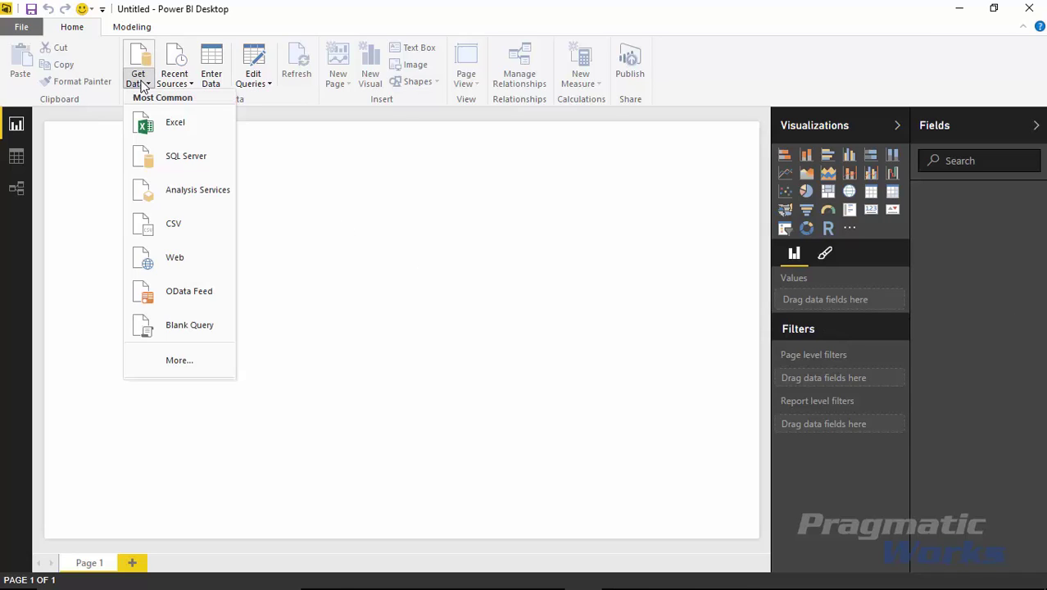
click(175, 128)
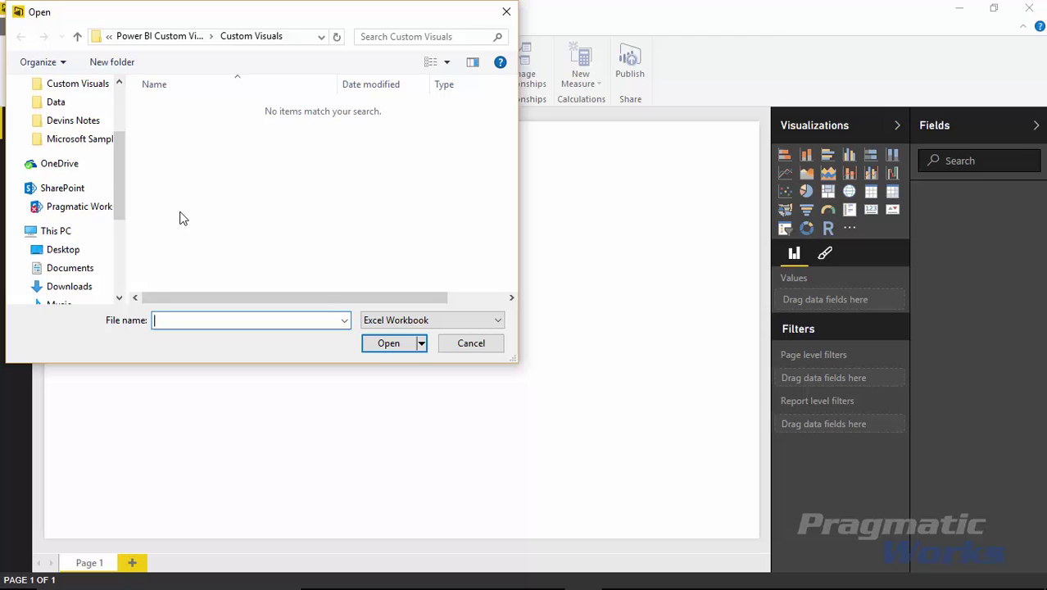
click(176, 37)
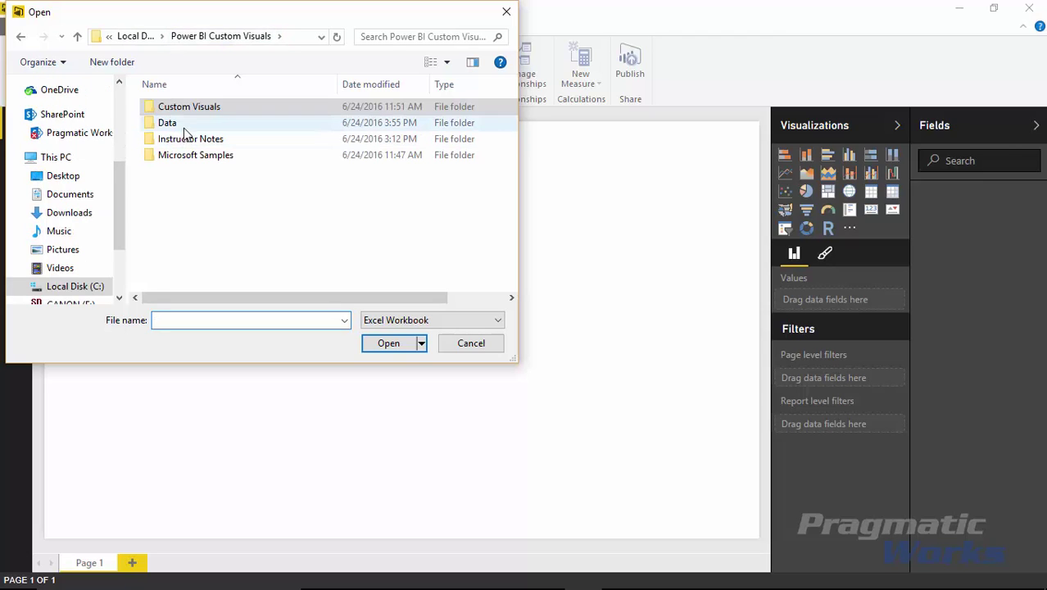
double_click(186, 124)
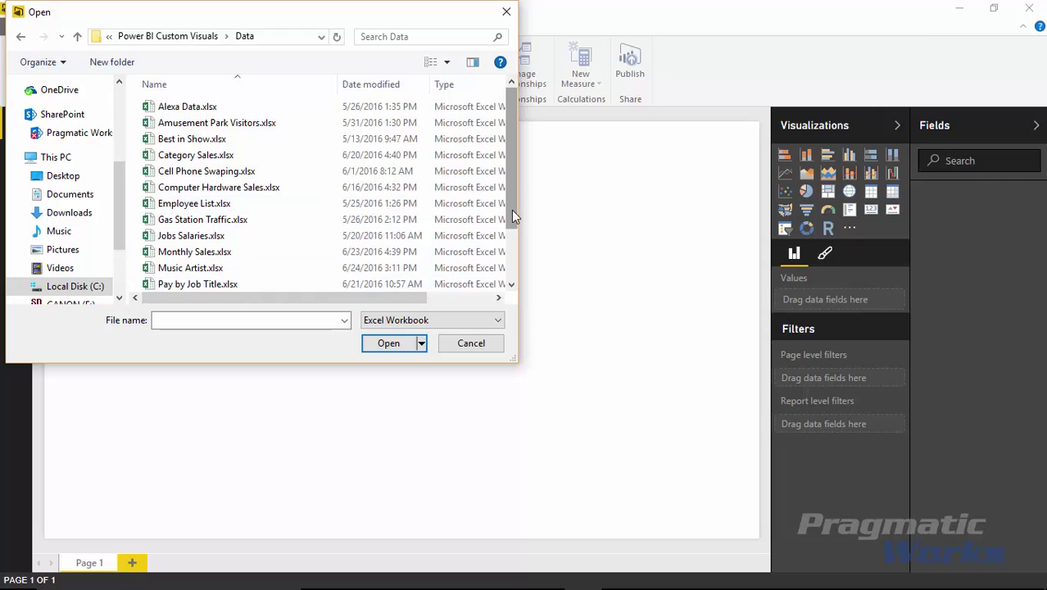
drag(511, 210, 507, 262)
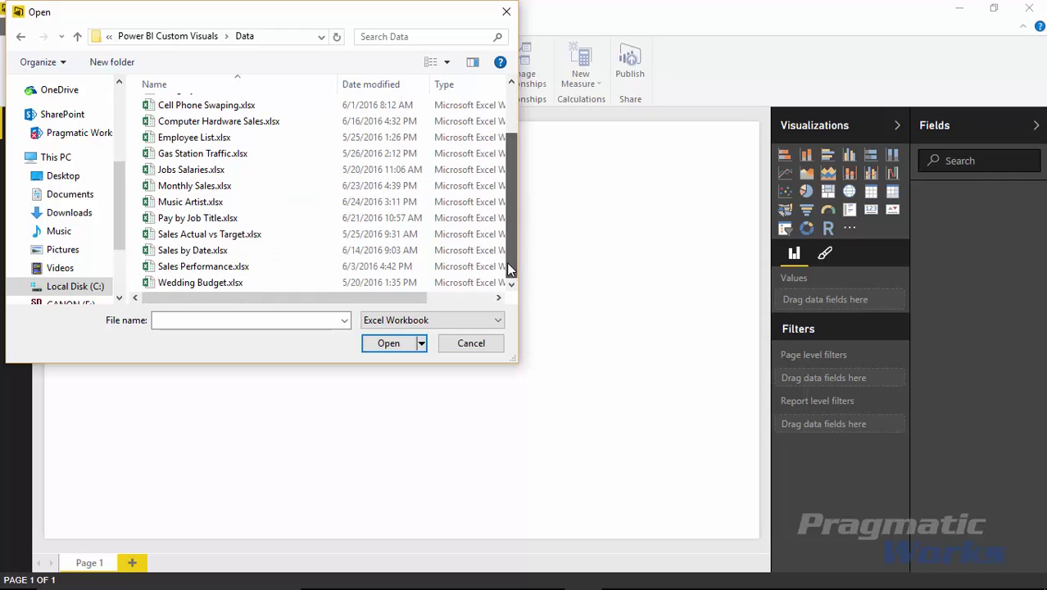
click(210, 203)
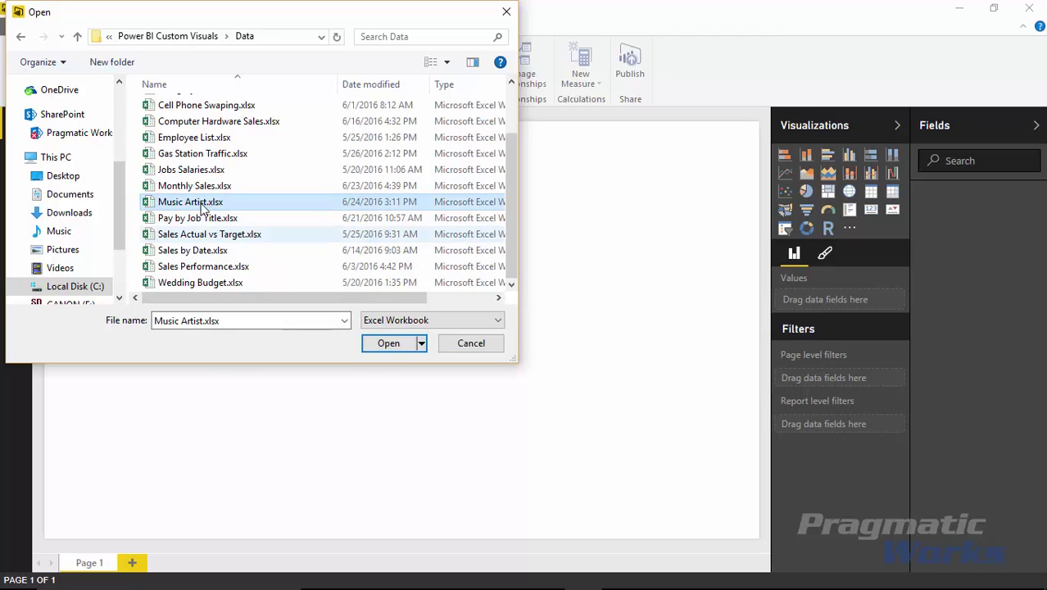
click(384, 344)
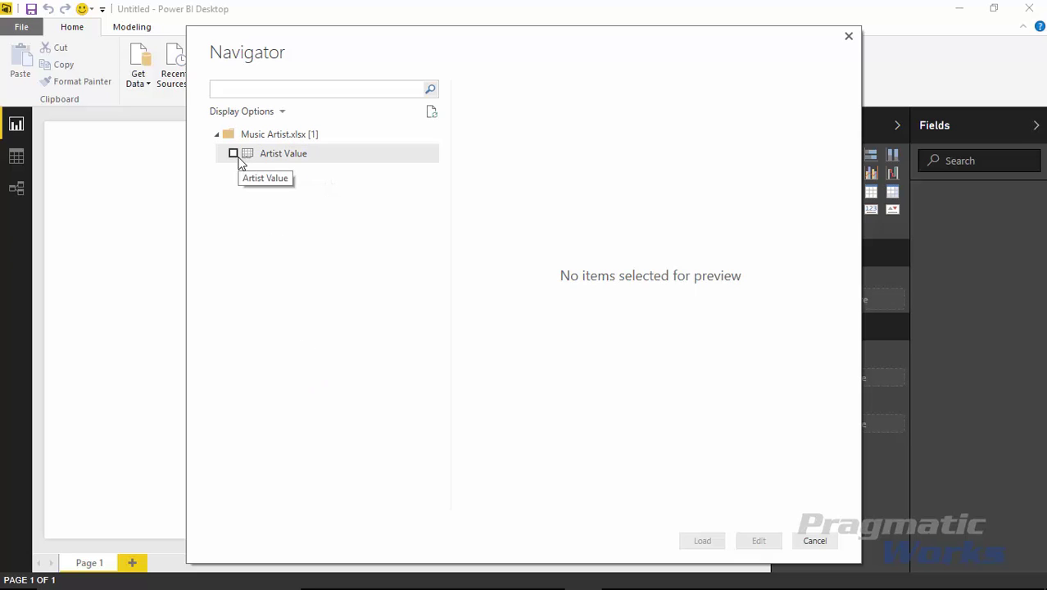
click(233, 154)
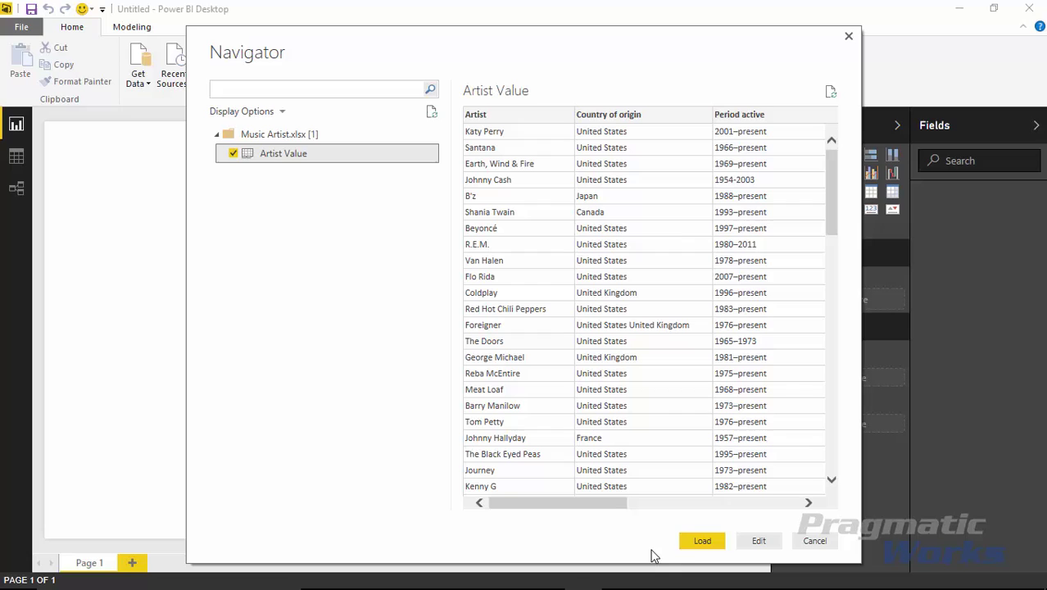
click(696, 548)
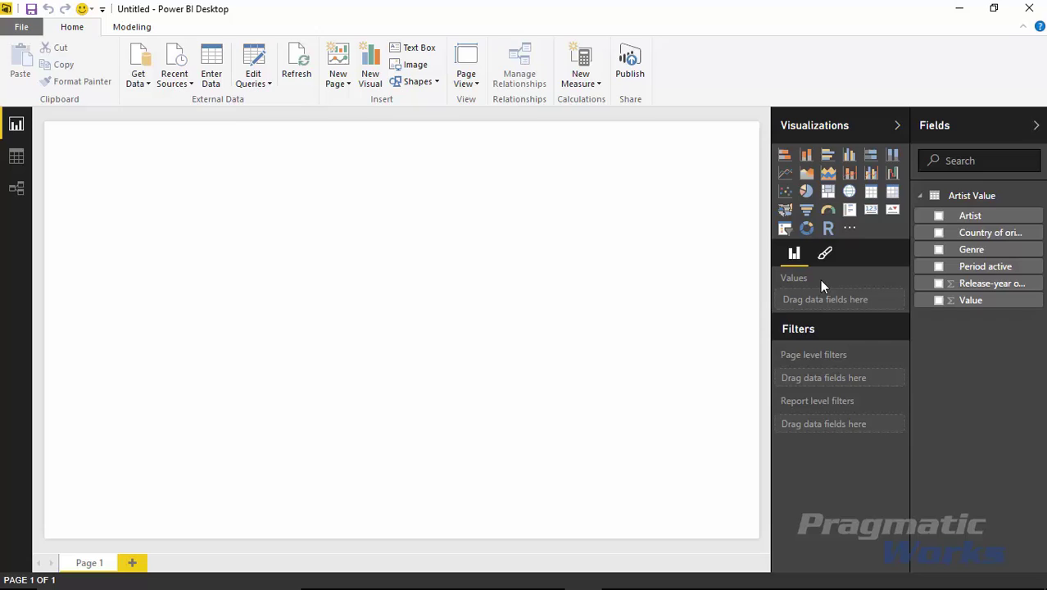
Create an Artist table with 11 pt text, moved to the page's right and enlarged.
click(938, 216)
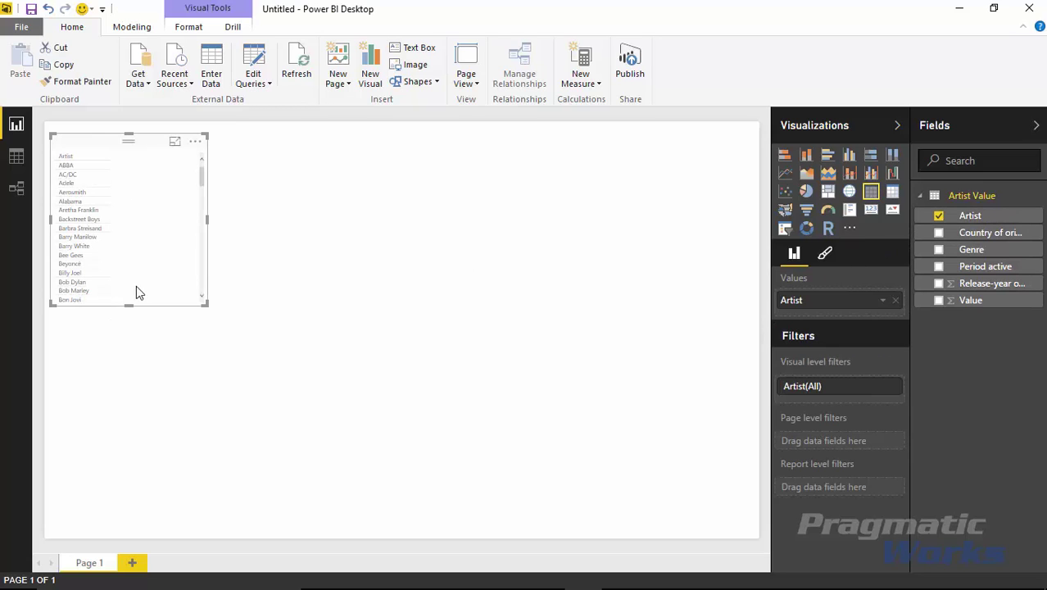
click(824, 255)
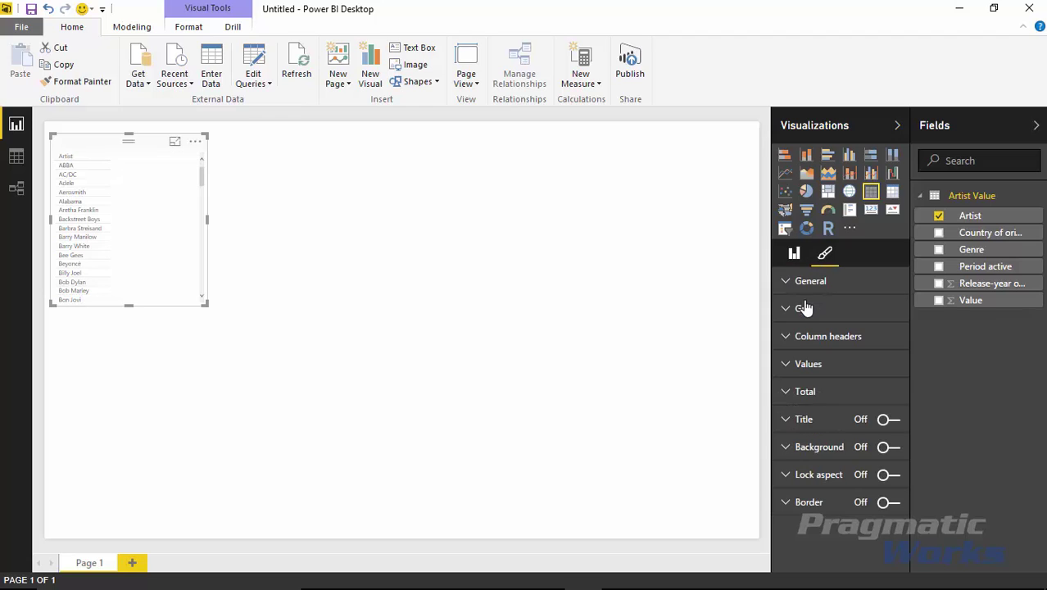
click(789, 283)
drag(850, 337, 856, 336)
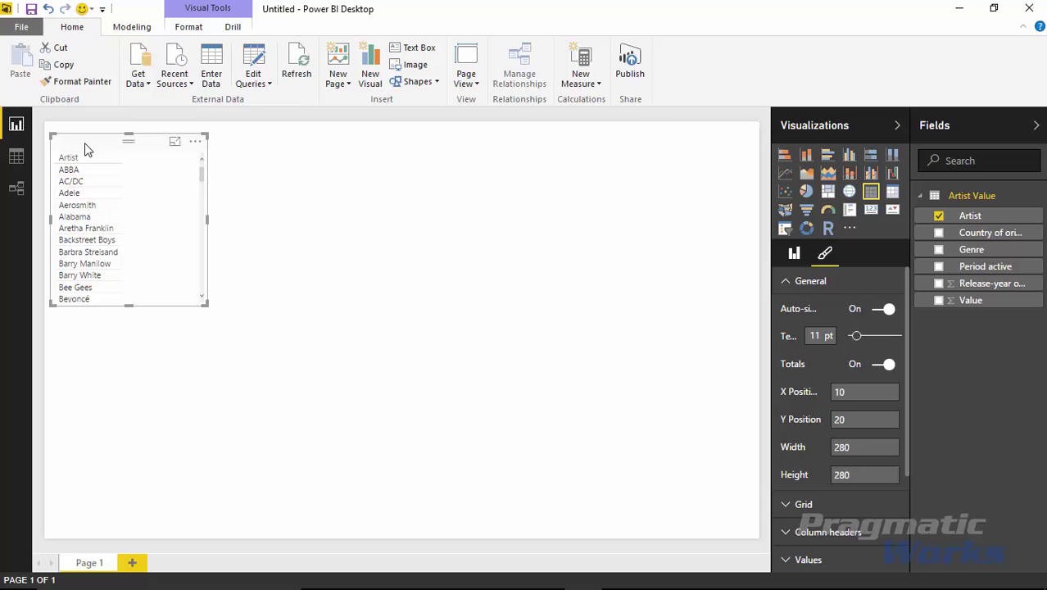
drag(85, 146, 637, 136)
click(585, 305)
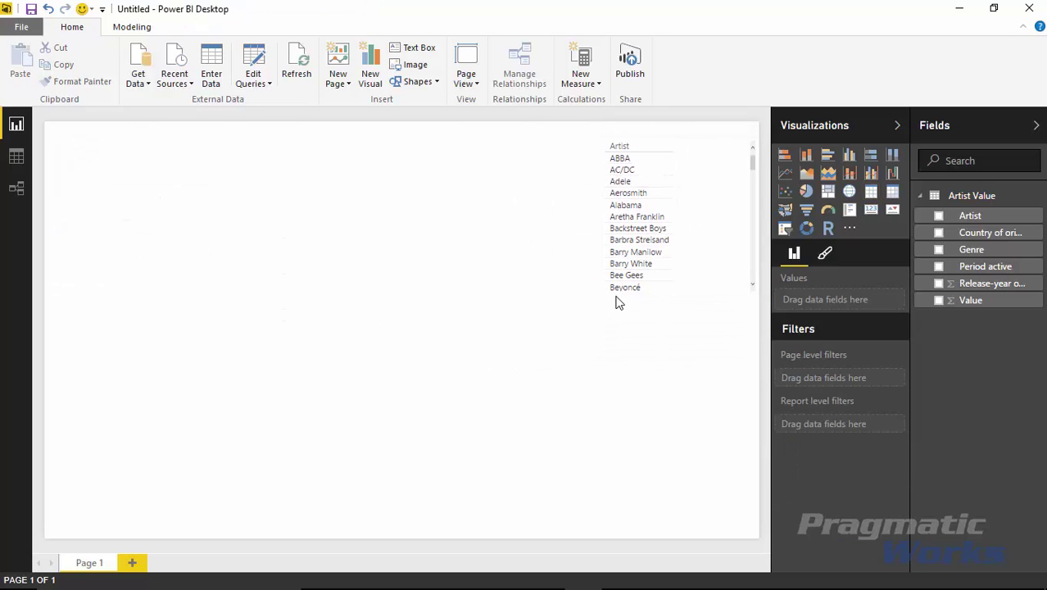
click(617, 300)
drag(604, 300, 525, 420)
drag(502, 492, 383, 538)
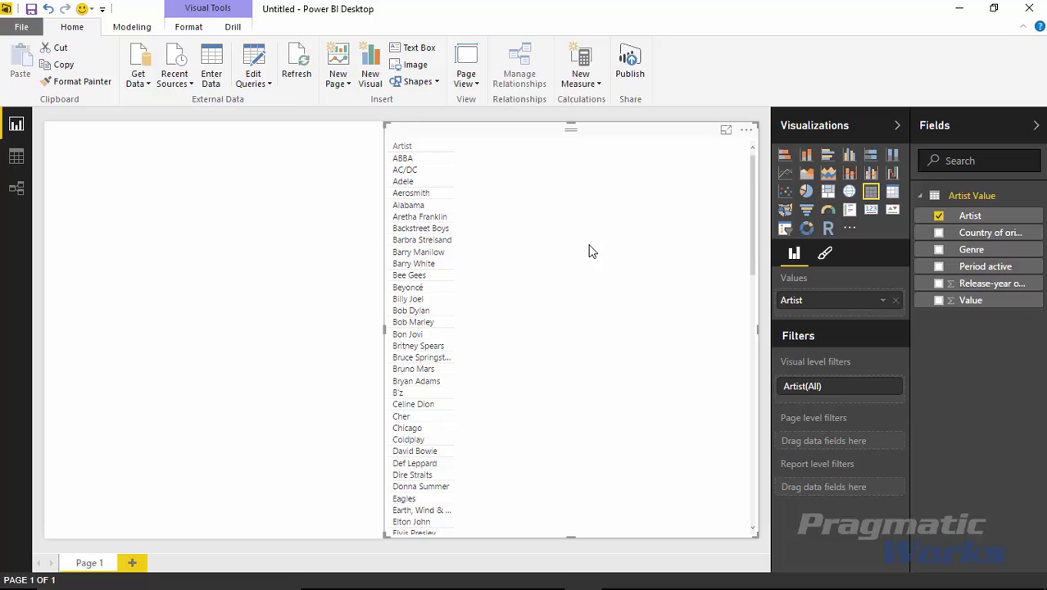
Add Country of origin, Period active, Release-year and Value as table columns.
click(939, 233)
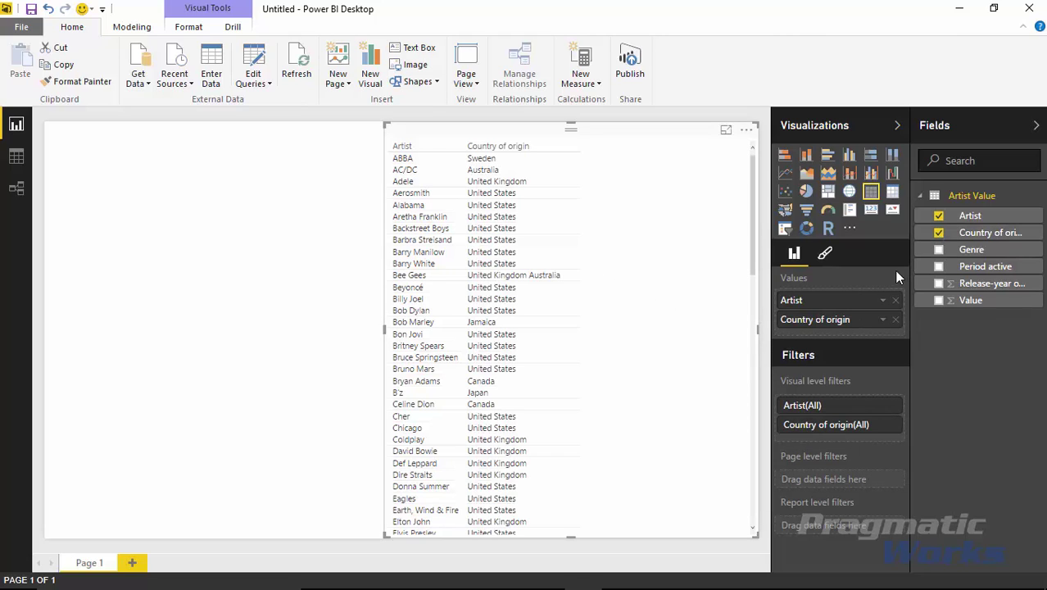
click(939, 266)
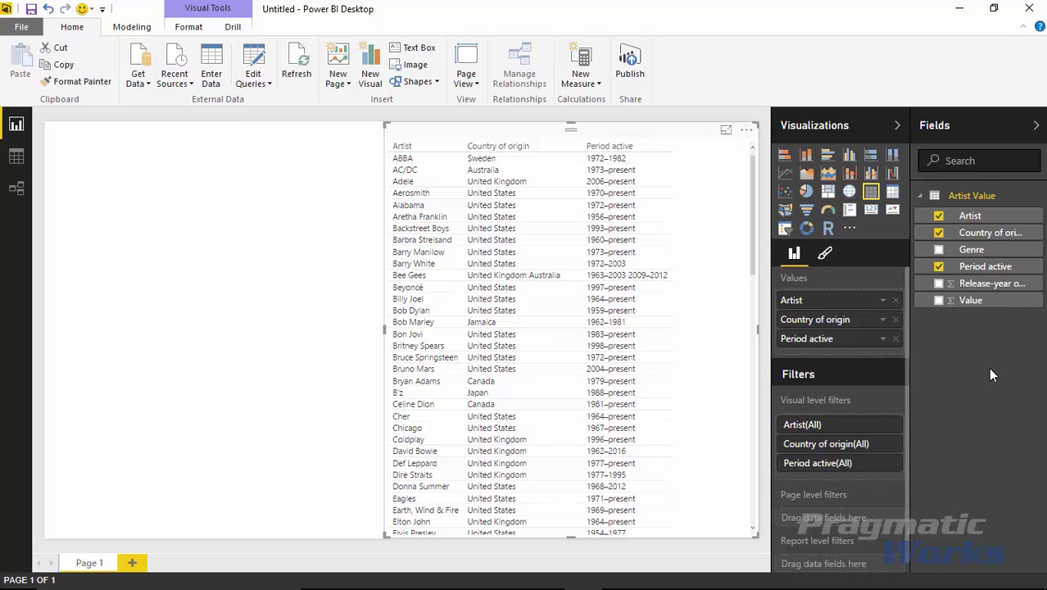
click(940, 284)
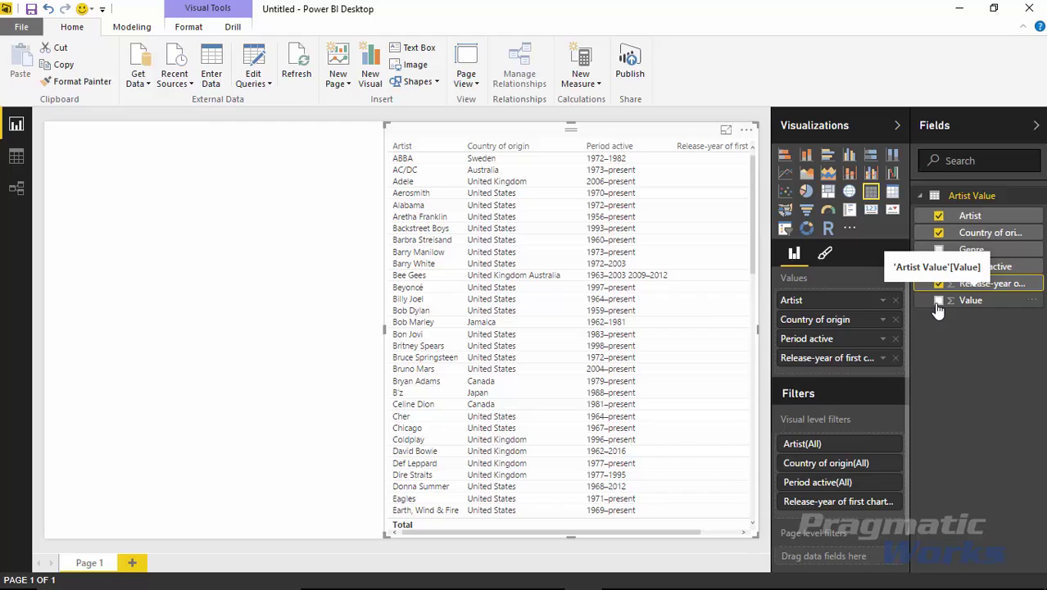
click(939, 303)
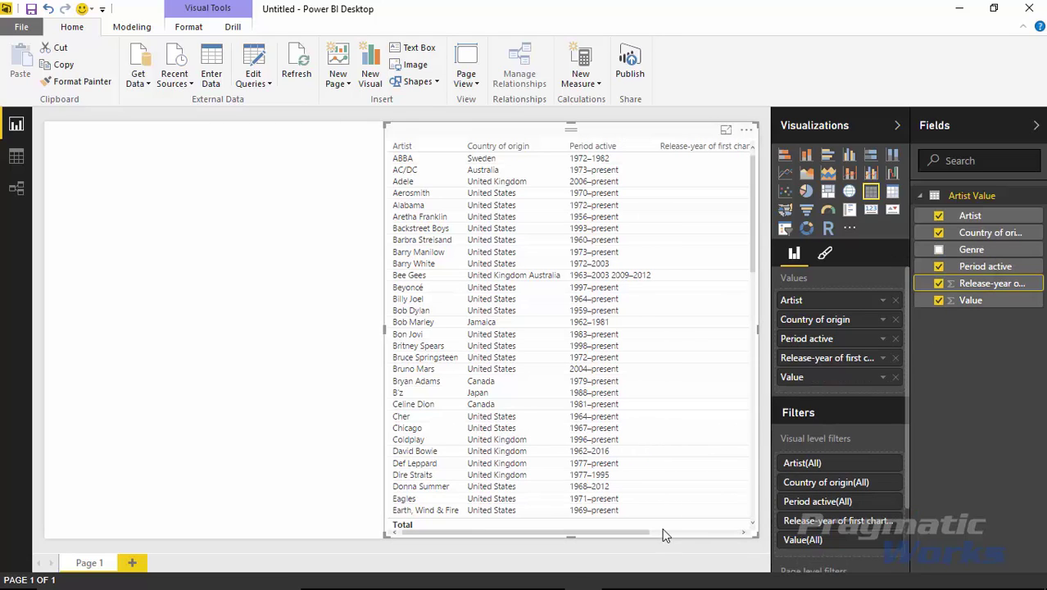
click(666, 534)
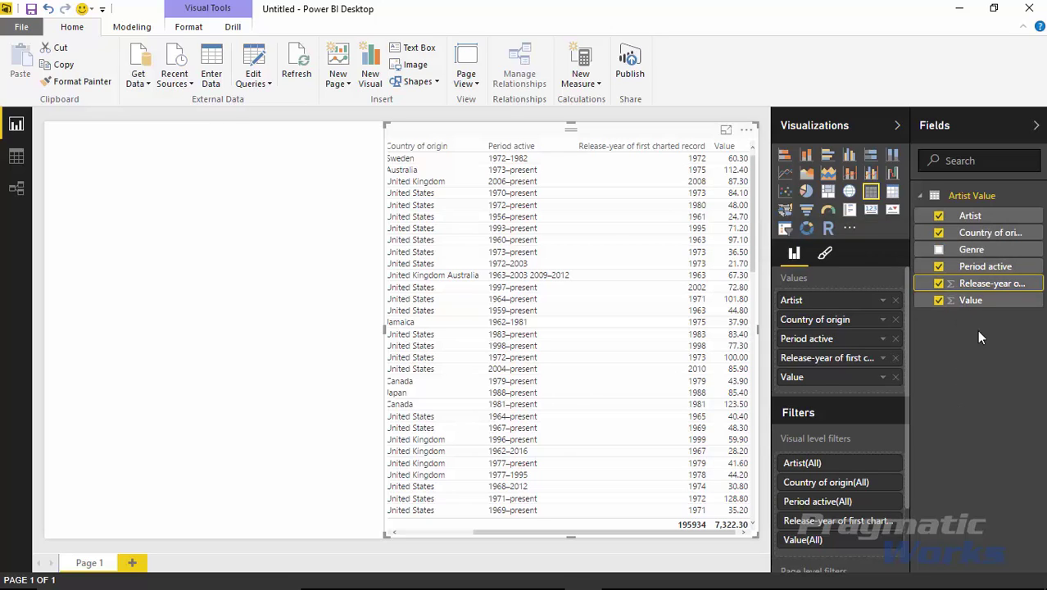
Set Release-year's default summarization to Do Not Summarize on the Modeling tab.
click(147, 32)
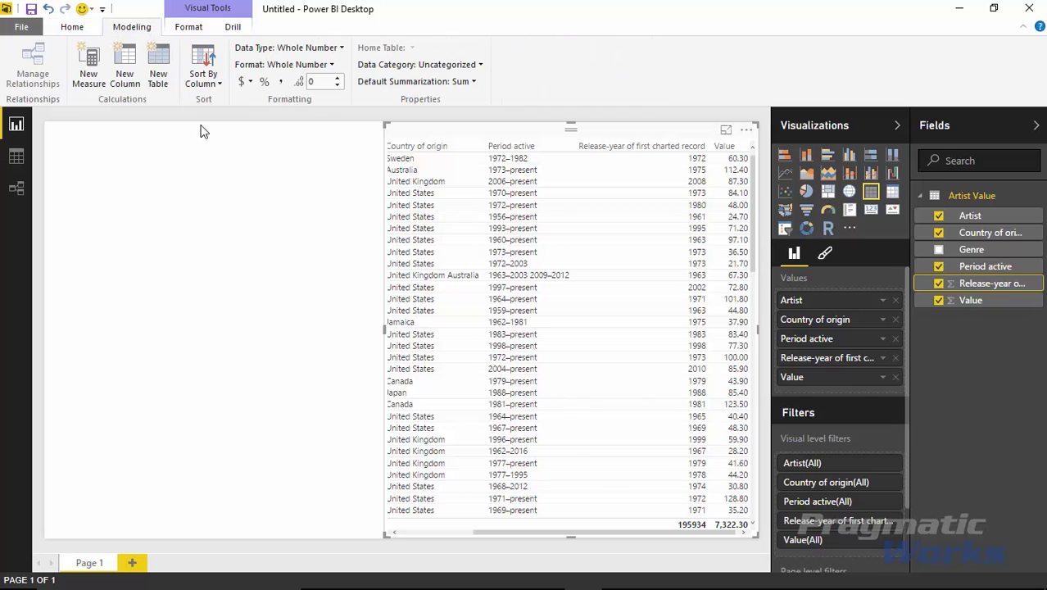
click(467, 81)
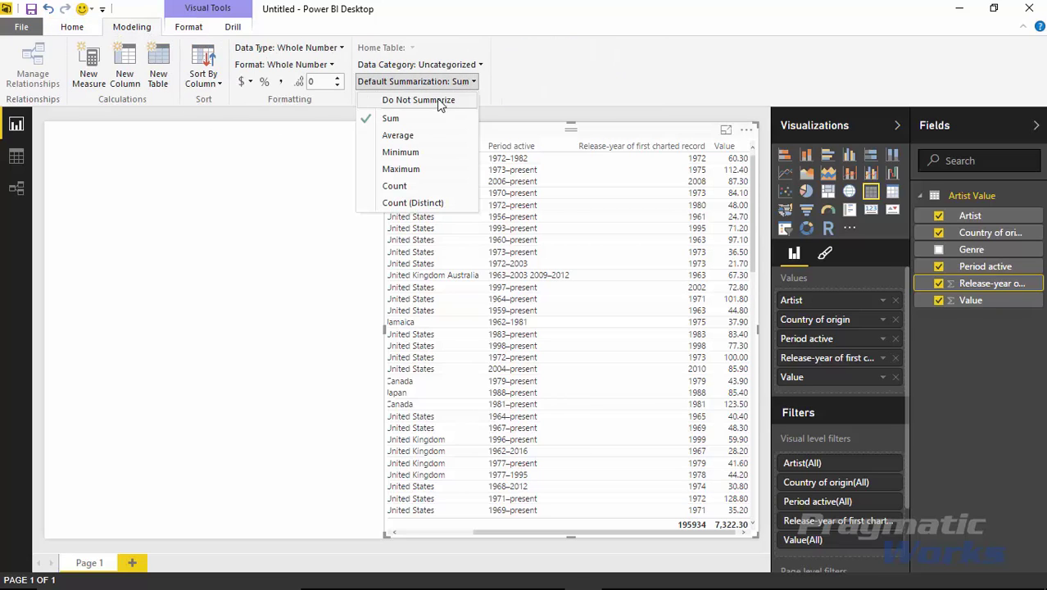
click(447, 99)
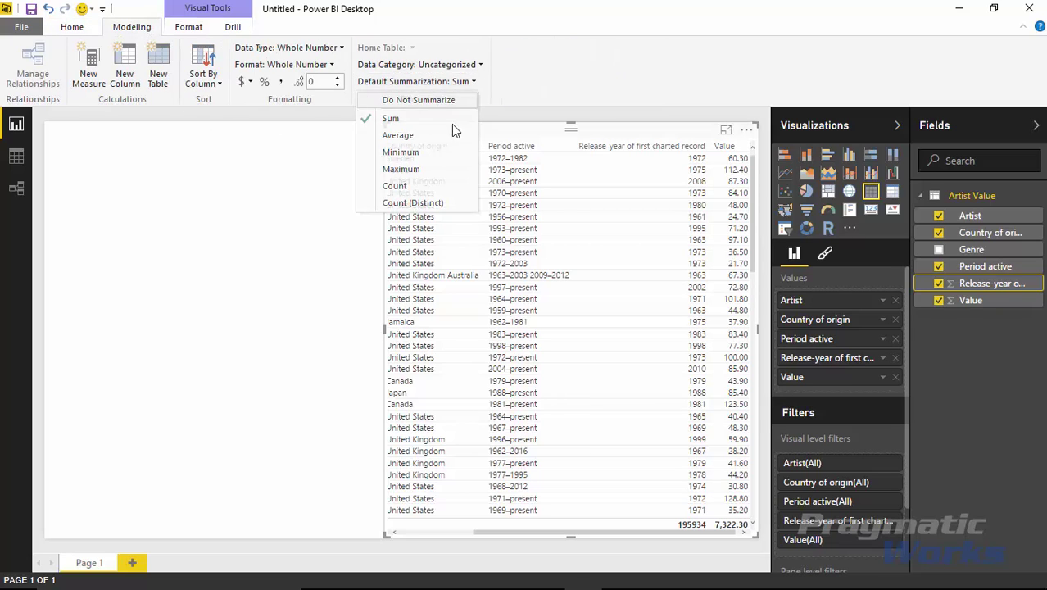
click(667, 537)
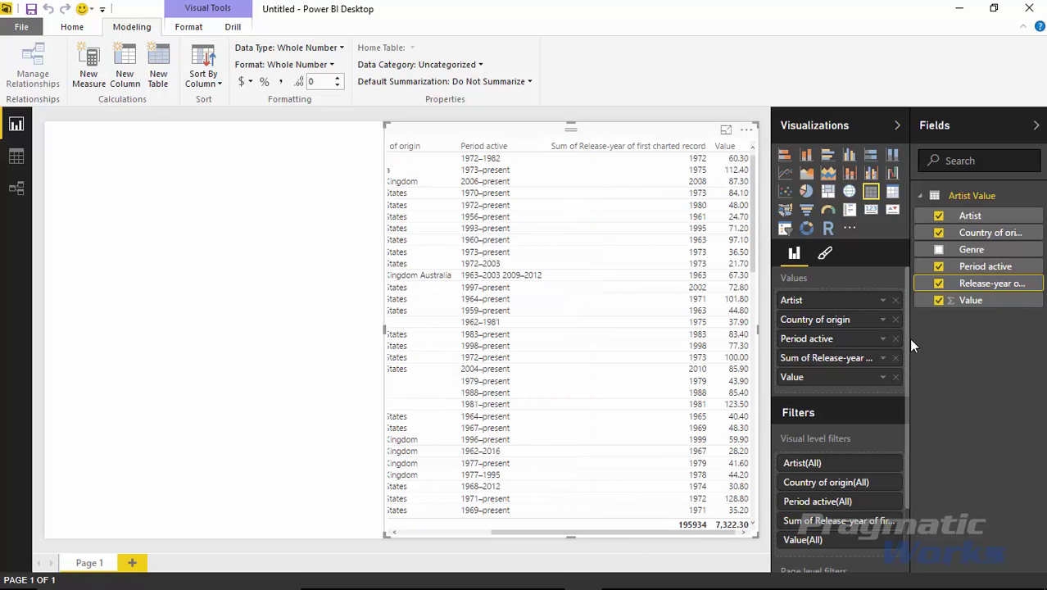
Re-add the unsummed Release-year column and place it before Value.
click(939, 284)
click(939, 284)
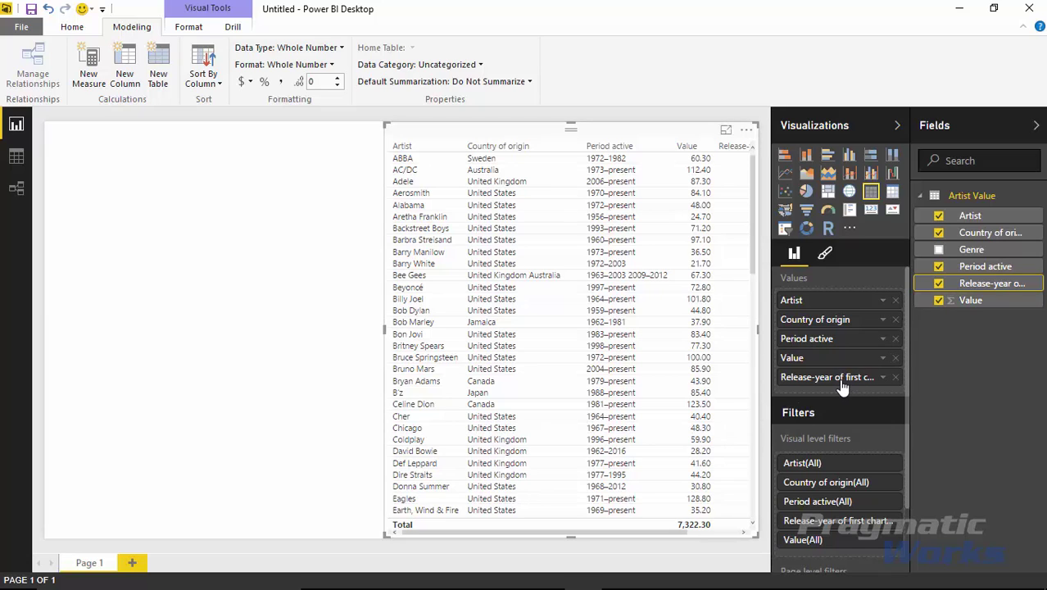
drag(842, 387, 831, 357)
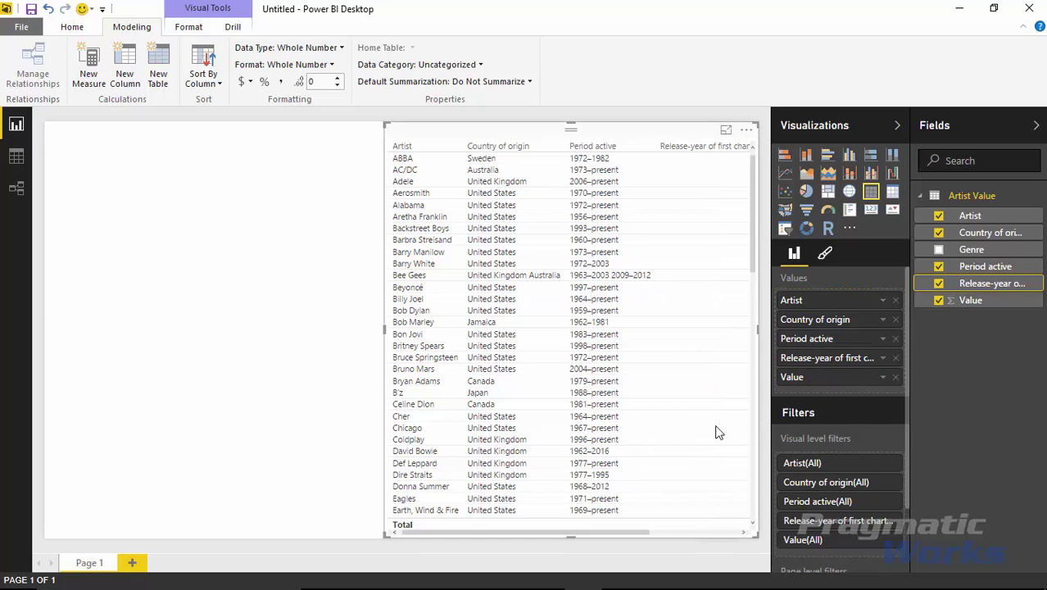
click(707, 533)
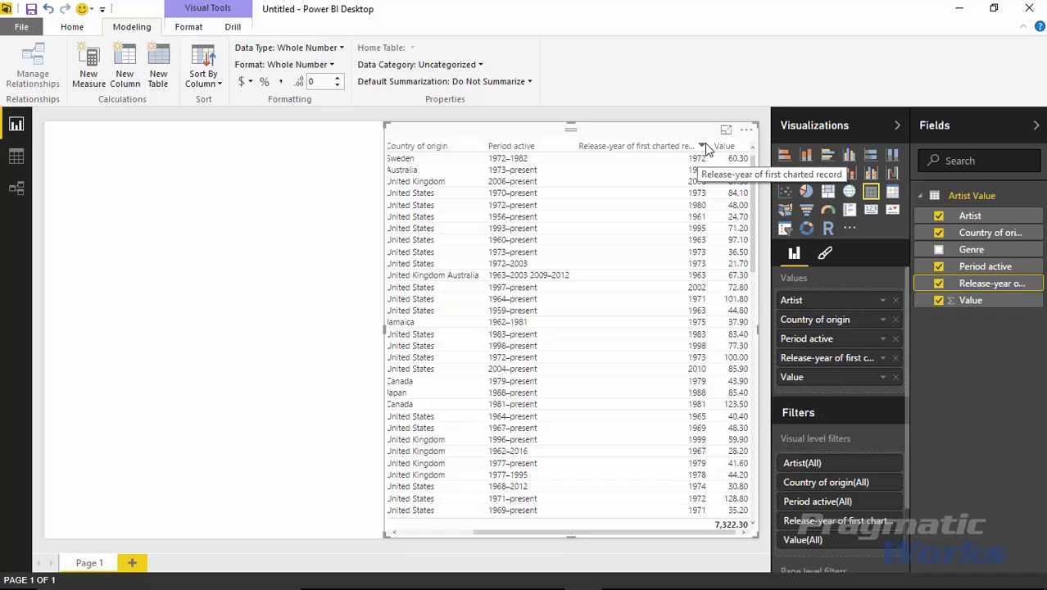
Sort the artist table by Value descending and narrow the Release-year and Period active columns.
drag(706, 146, 631, 155)
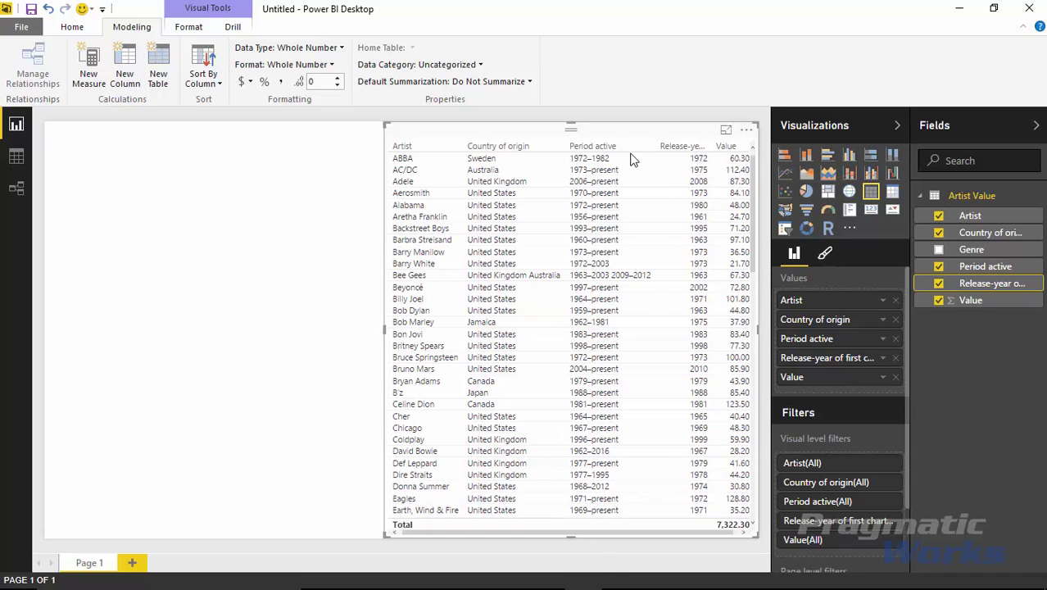
click(742, 146)
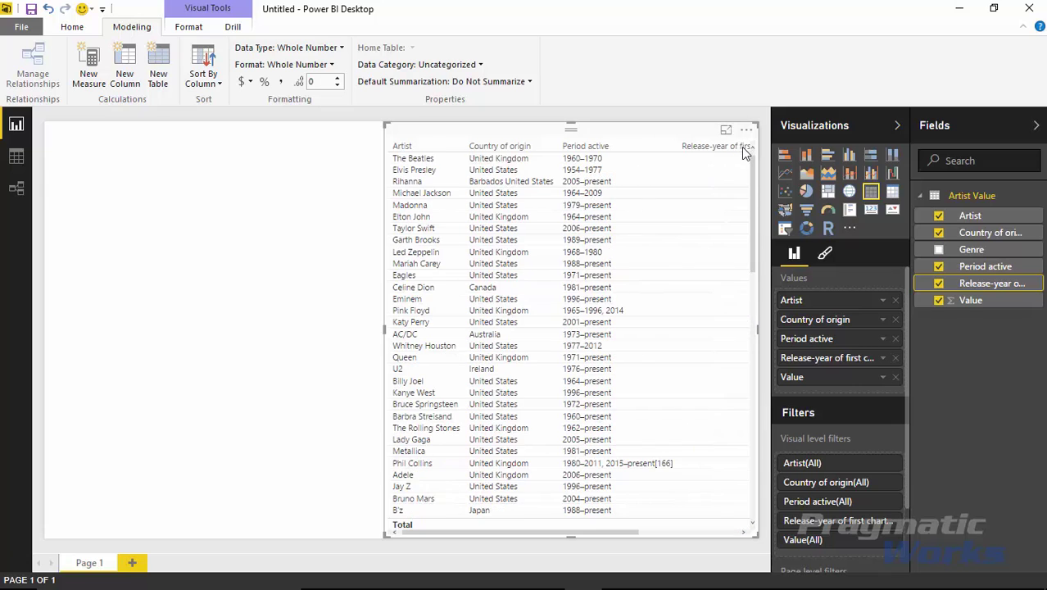
click(695, 531)
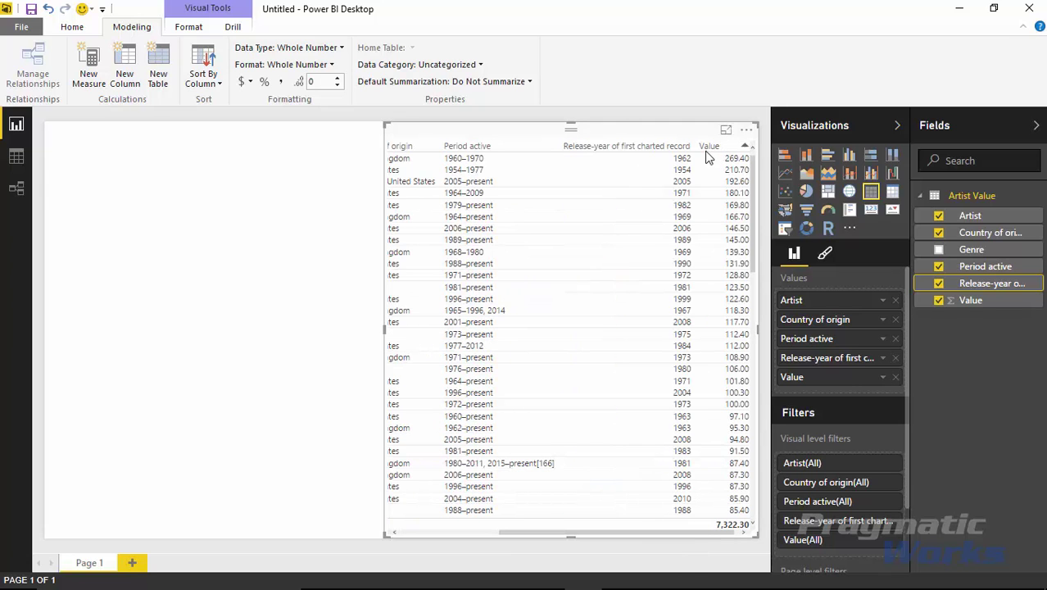
drag(693, 148, 598, 174)
drag(634, 531, 615, 532)
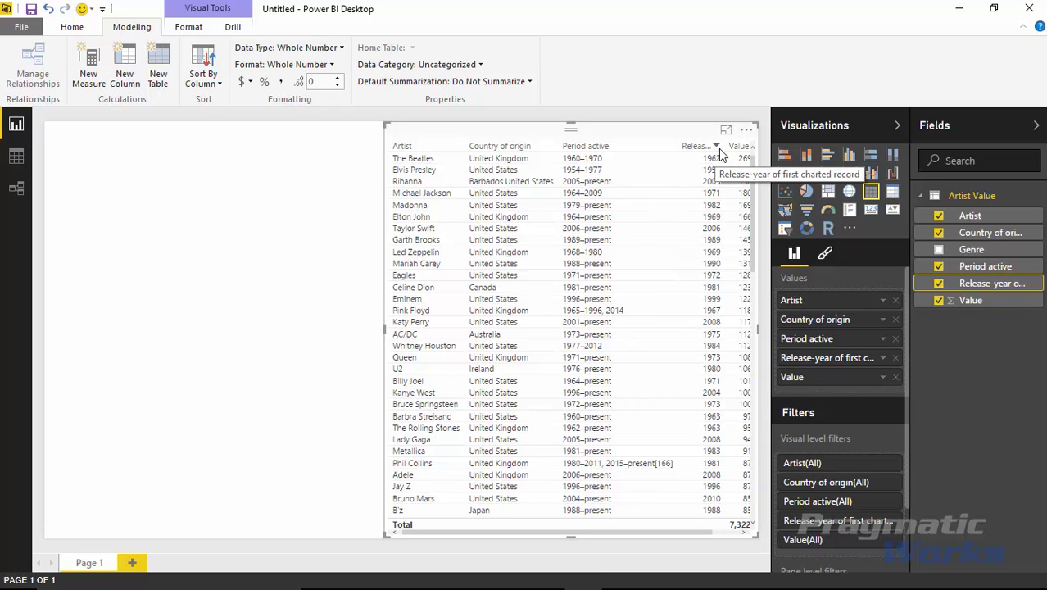
mouse_move(721, 146)
mouse_down()
mouse_move(692, 146)
mouse_move(710, 148)
mouse_up()
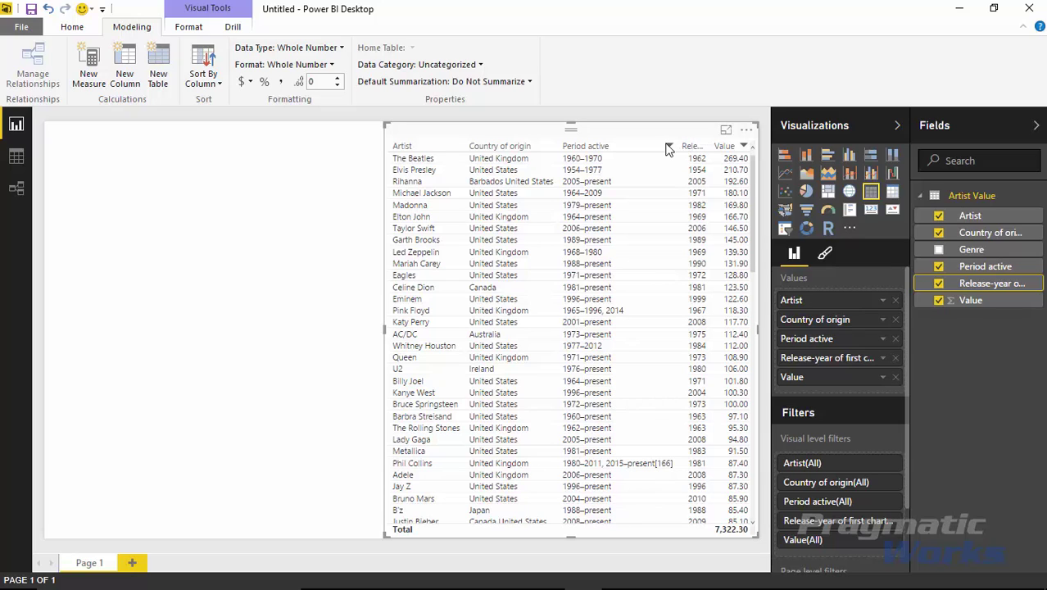
drag(673, 144, 634, 147)
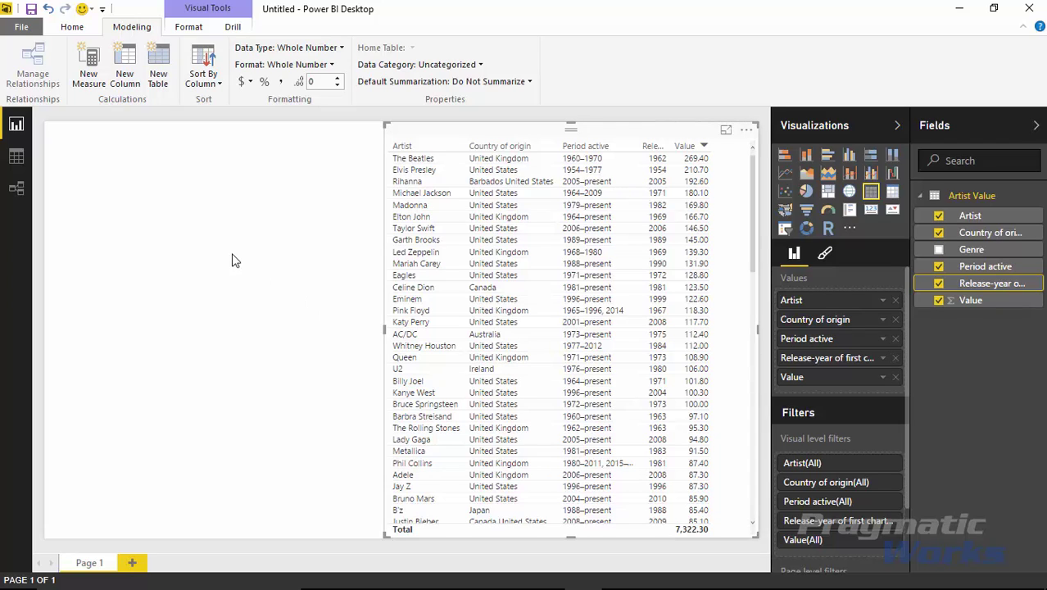
click(272, 250)
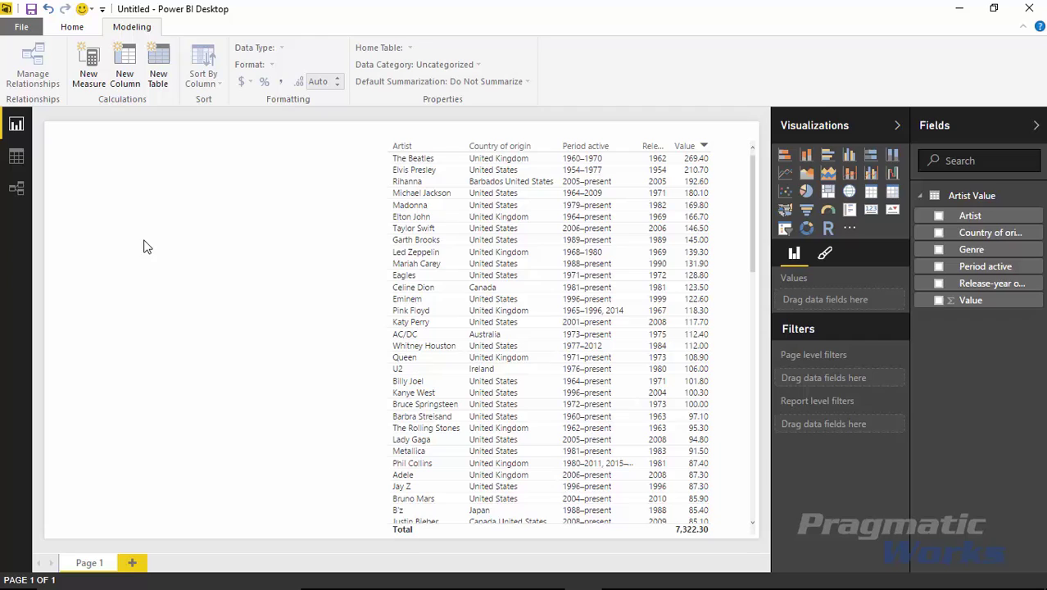
Import SuperBubbles.1.0.1.pbiviz from the Custom Visuals folder as a custom visual.
click(851, 232)
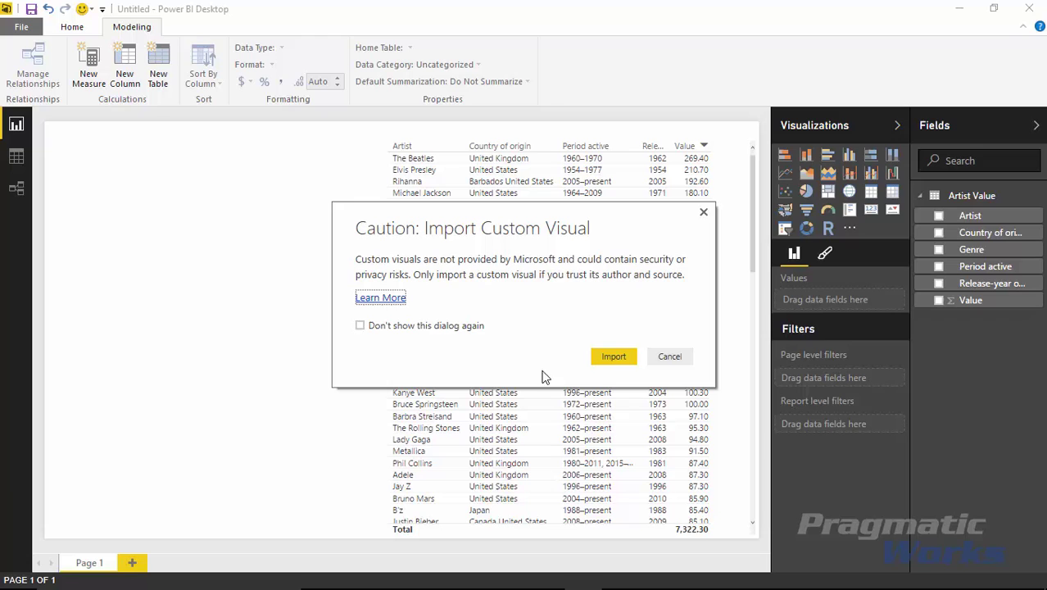
click(614, 357)
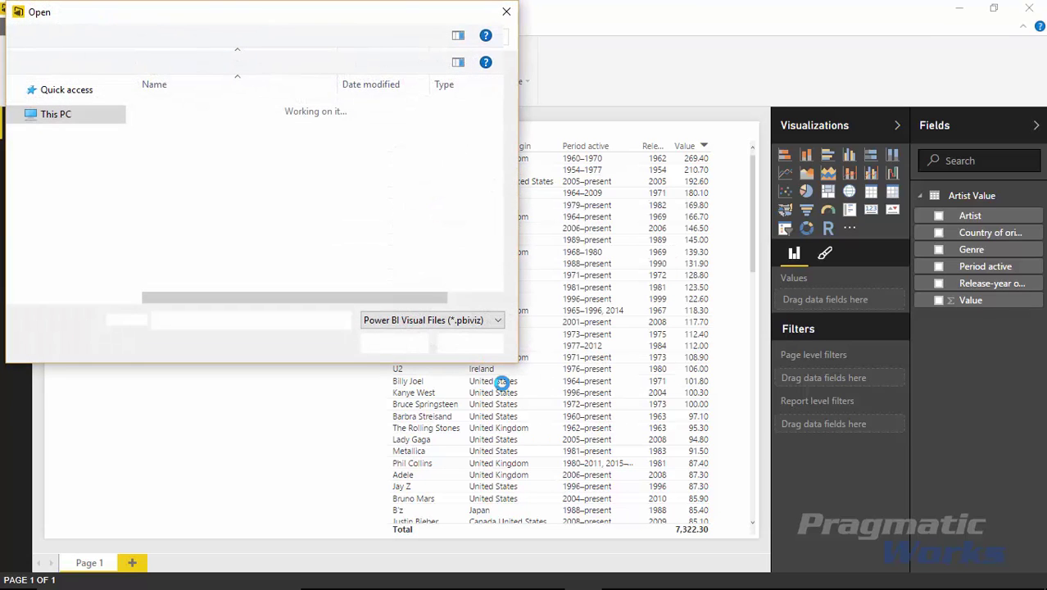
click(193, 38)
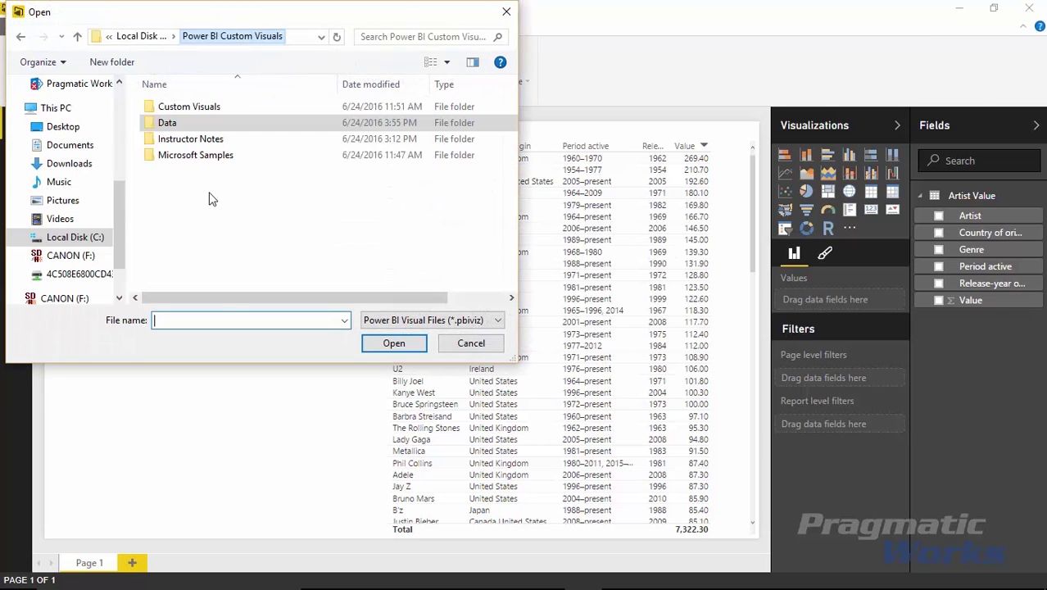
double_click(198, 110)
click(296, 188)
key(s)
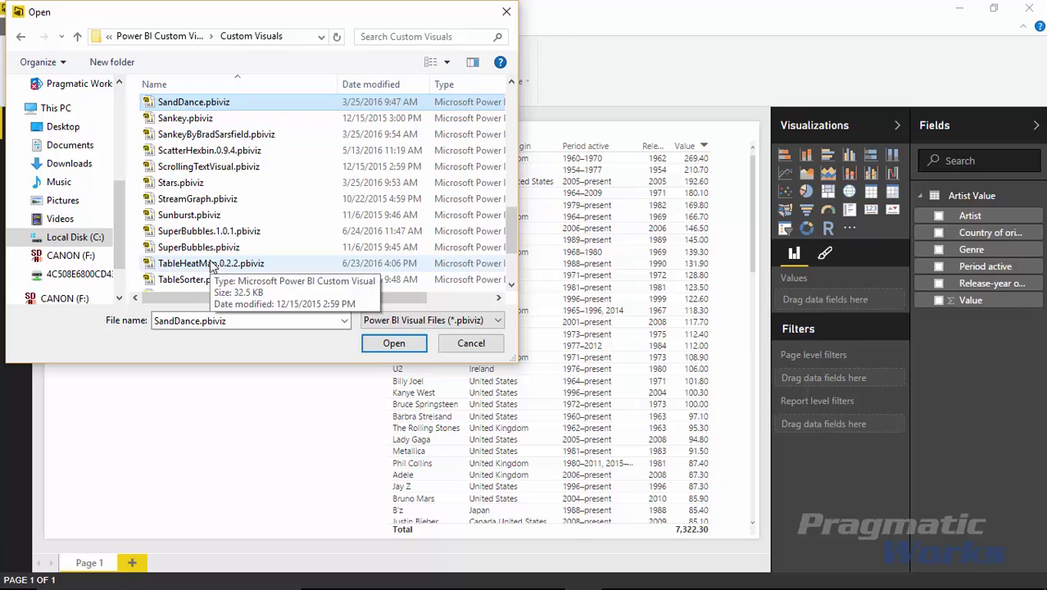
click(204, 231)
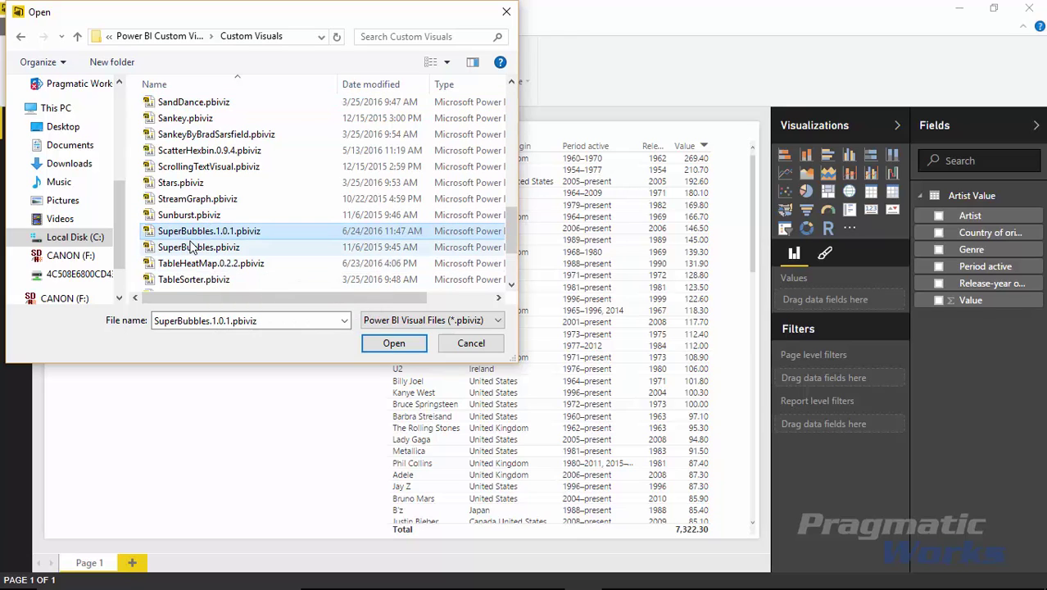
click(394, 344)
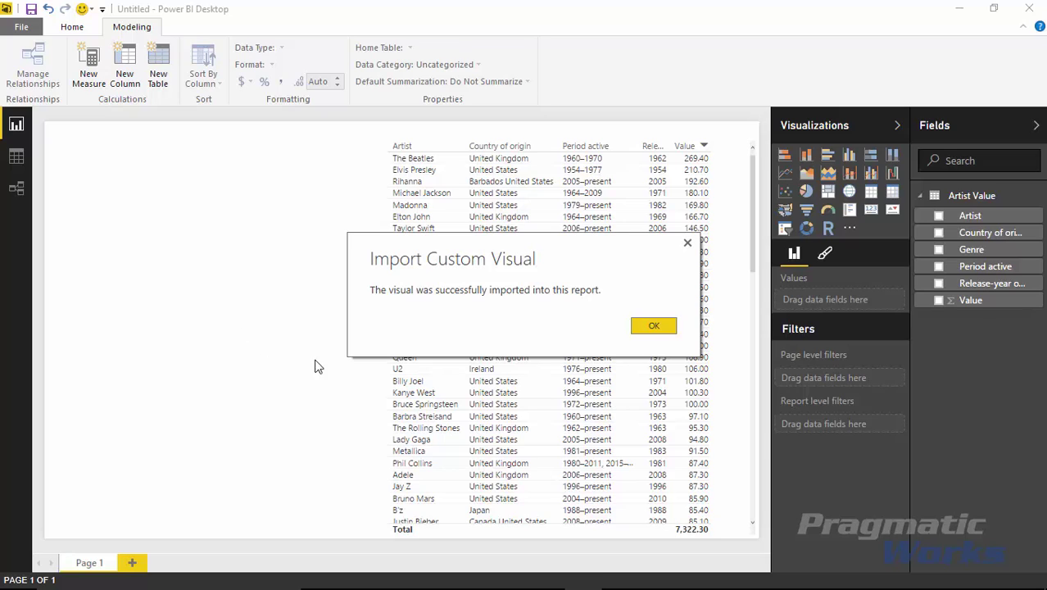
click(653, 327)
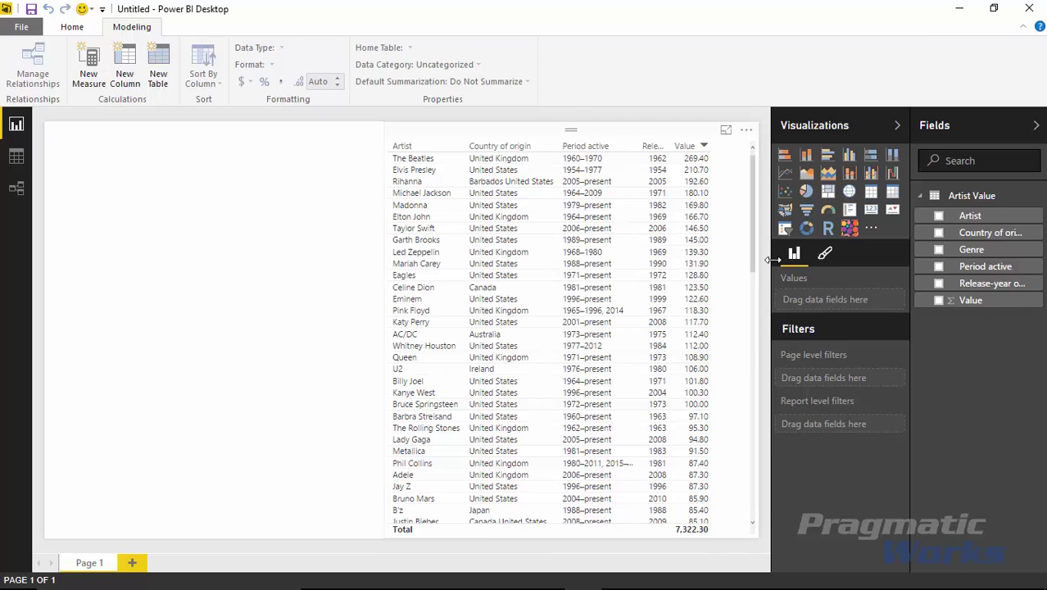
Place a SuperBubbles visual down the page's left and bind Genre and Value to it.
click(849, 230)
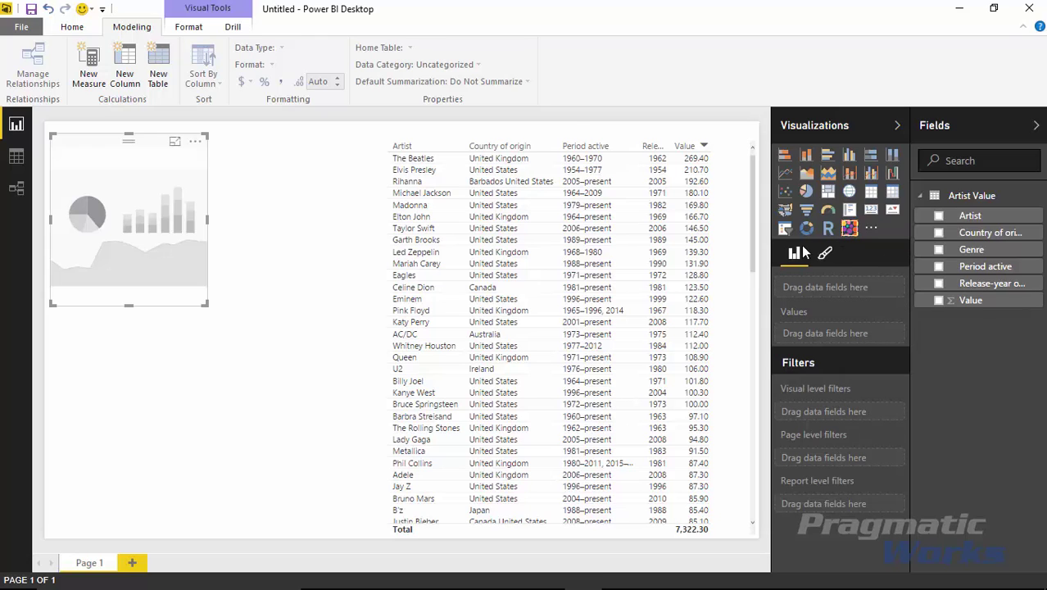
drag(206, 305, 386, 538)
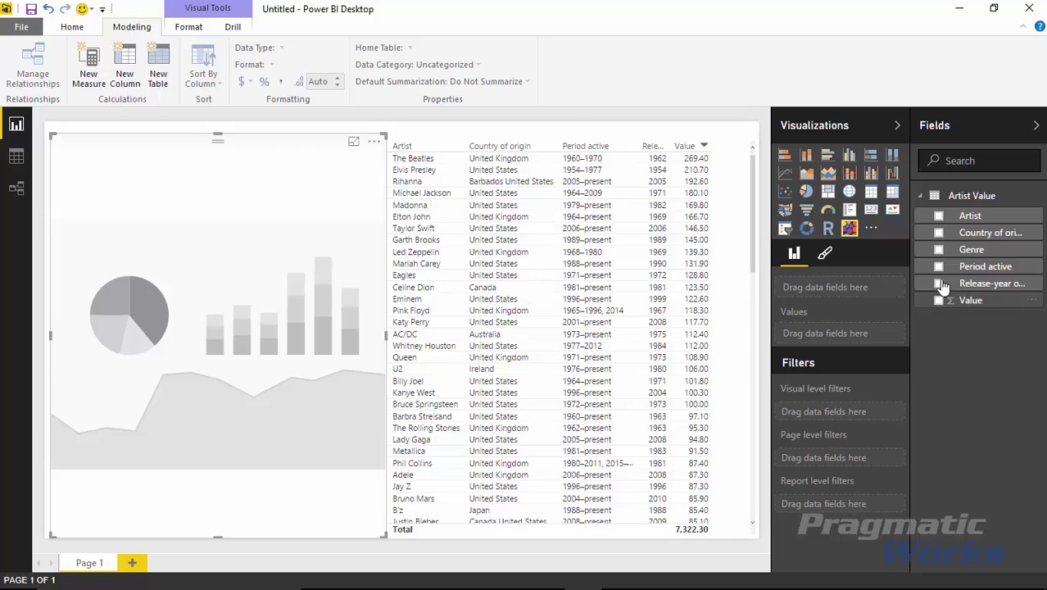
click(939, 250)
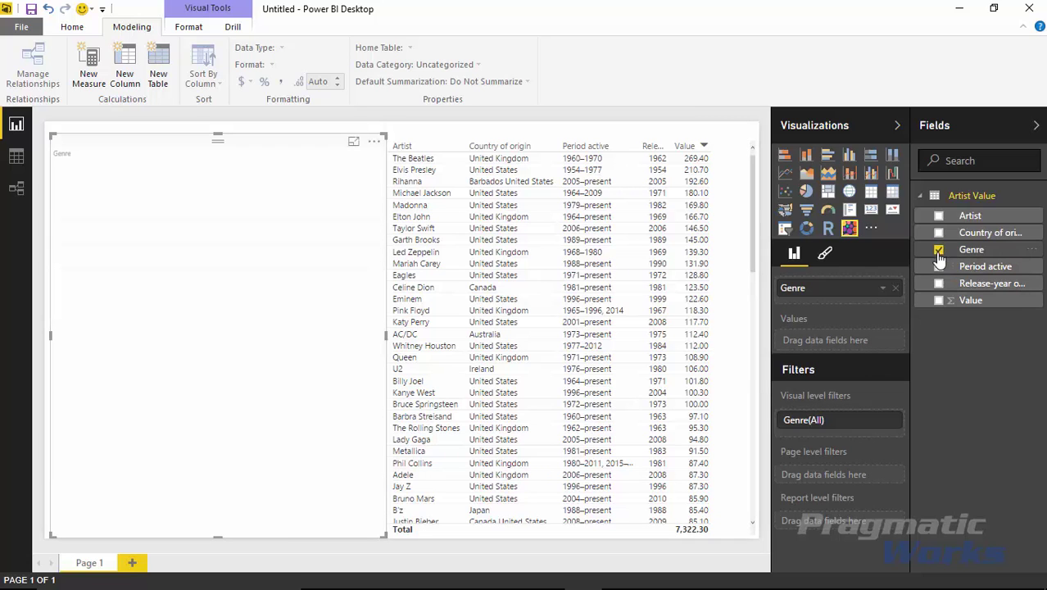
click(939, 301)
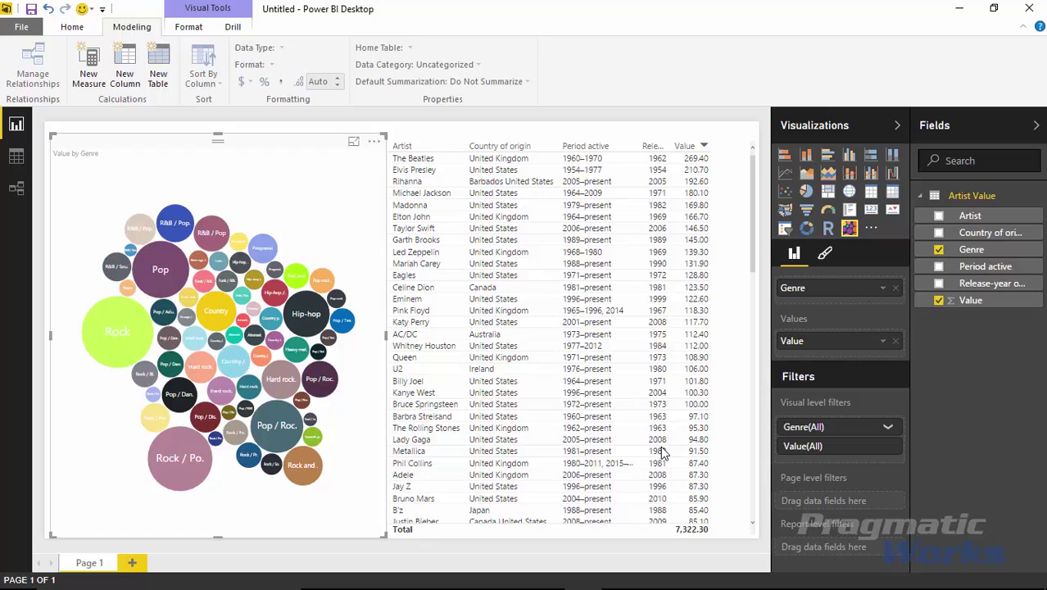
mouse_move(187, 262)
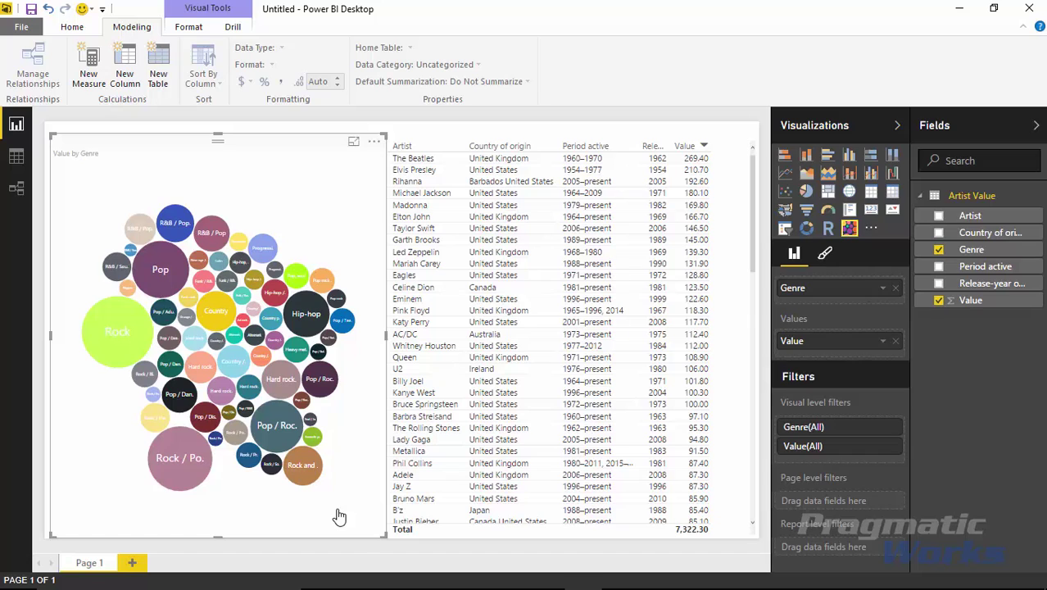
click(355, 144)
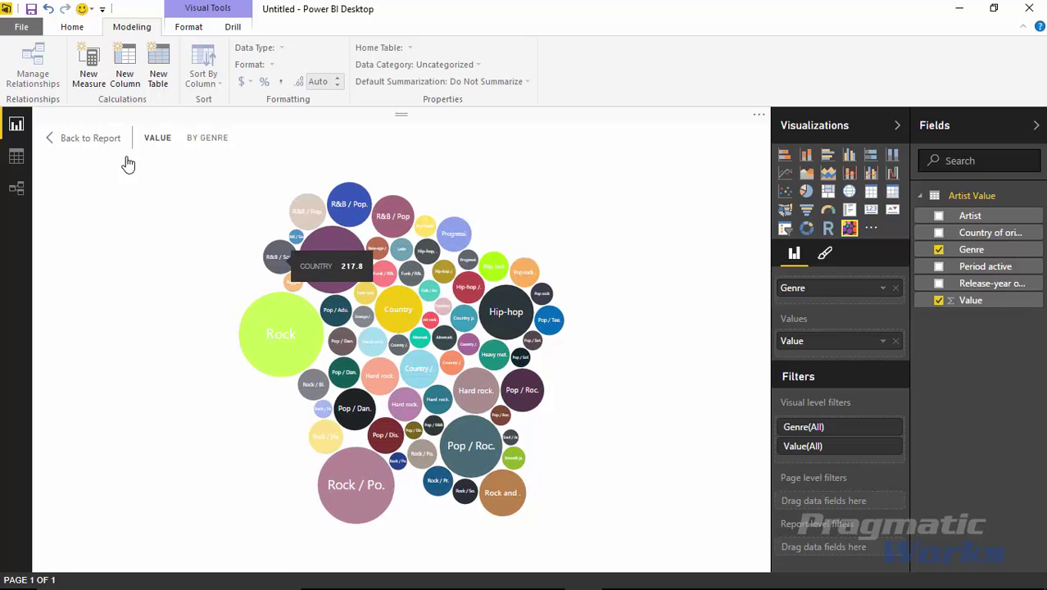
click(90, 140)
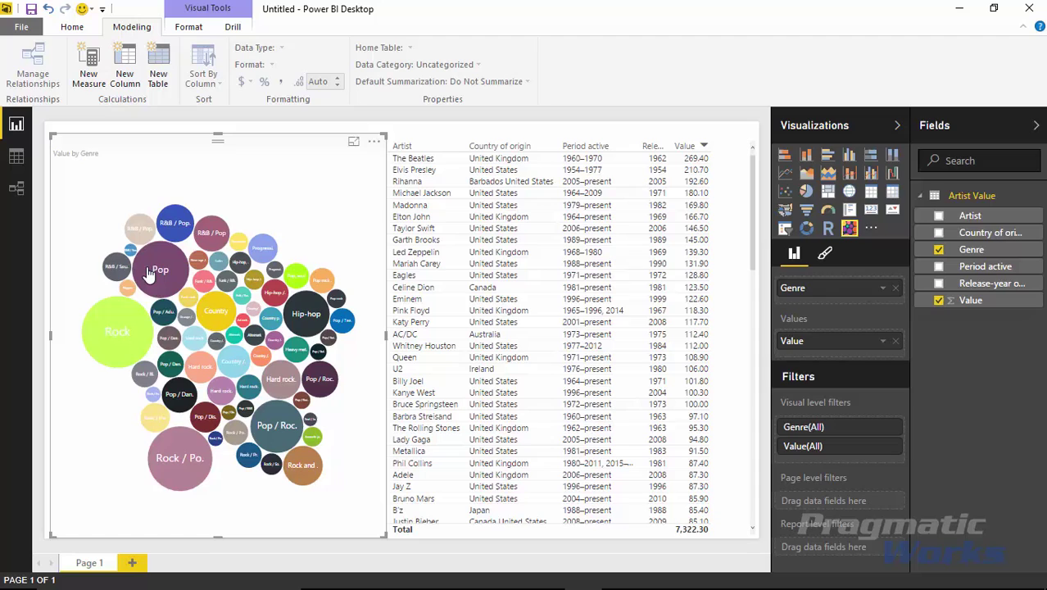
click(166, 280)
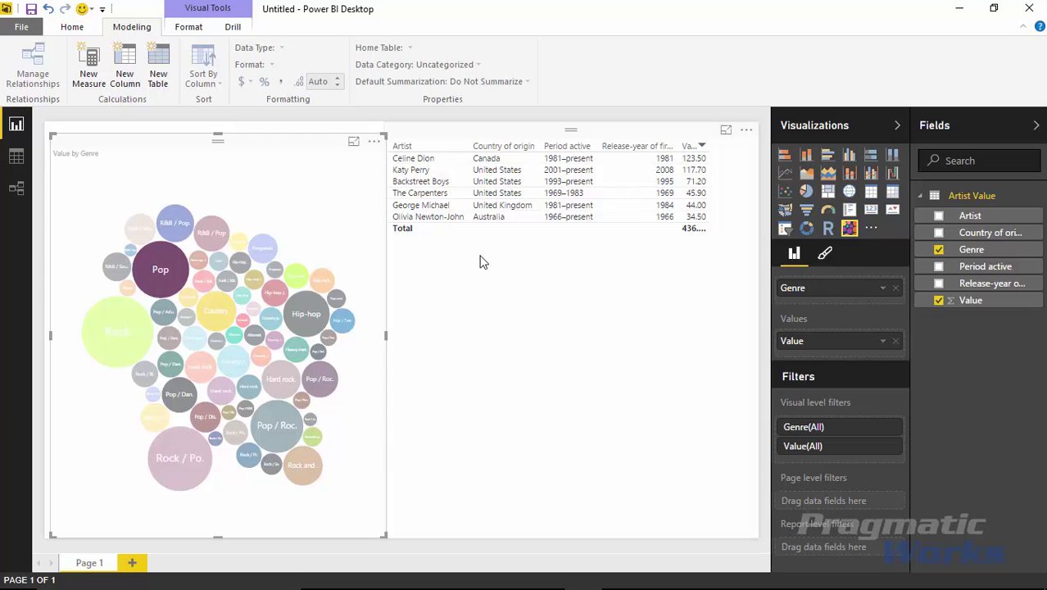
click(300, 230)
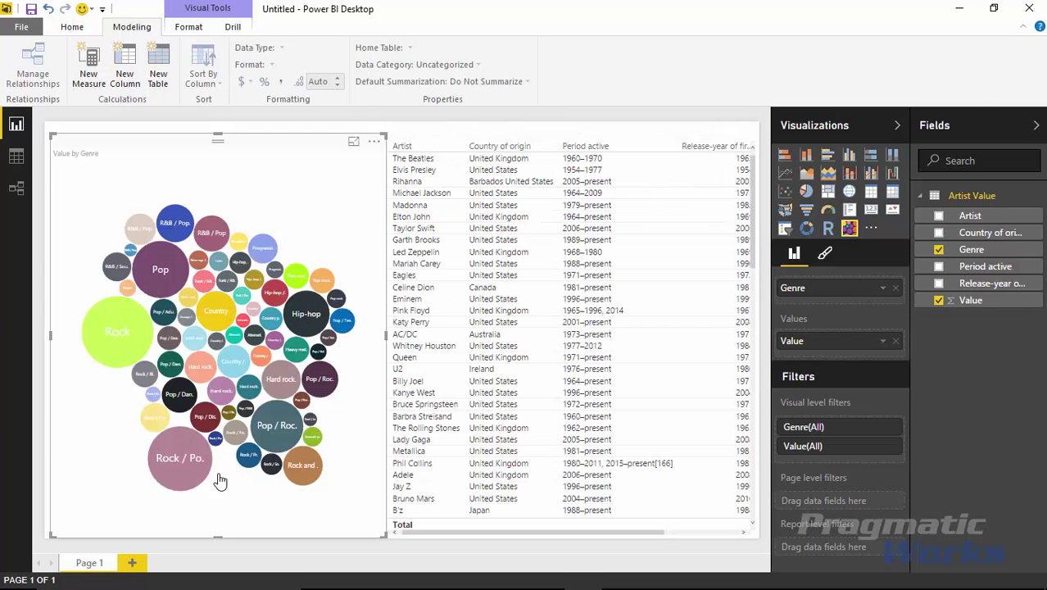
click(188, 482)
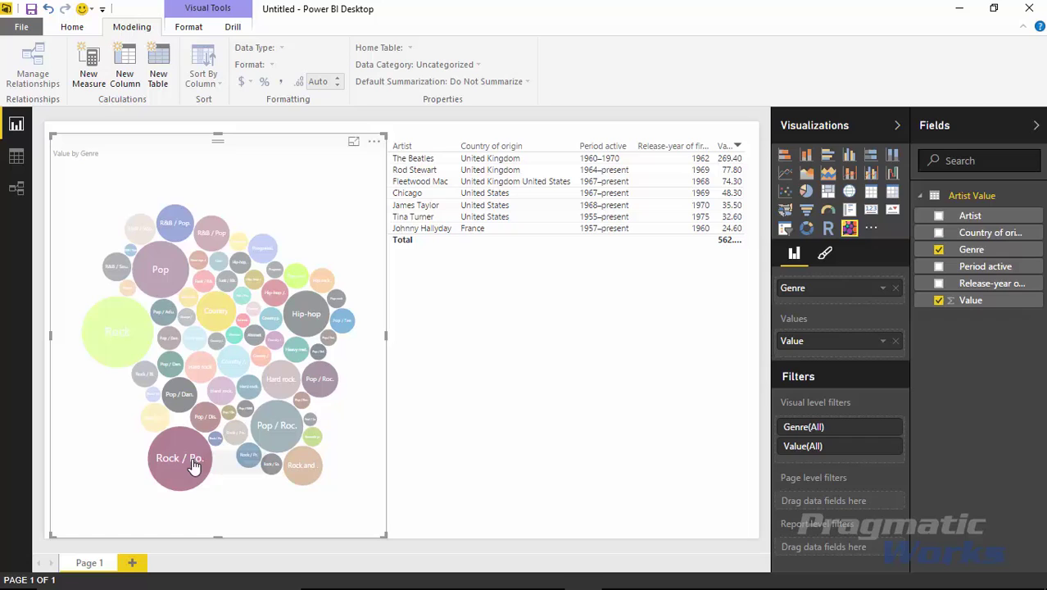
click(107, 337)
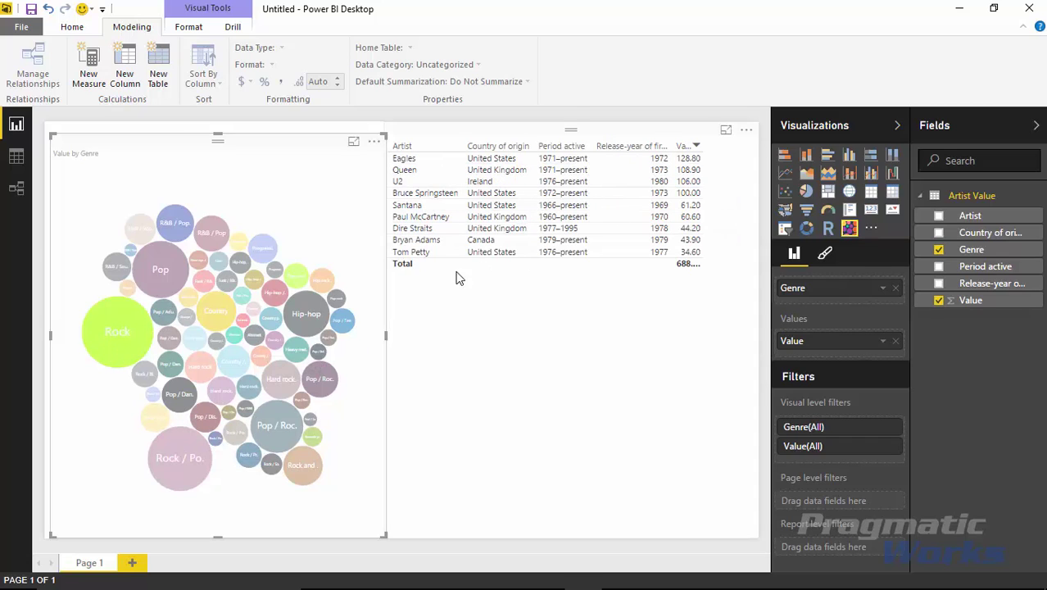
click(311, 211)
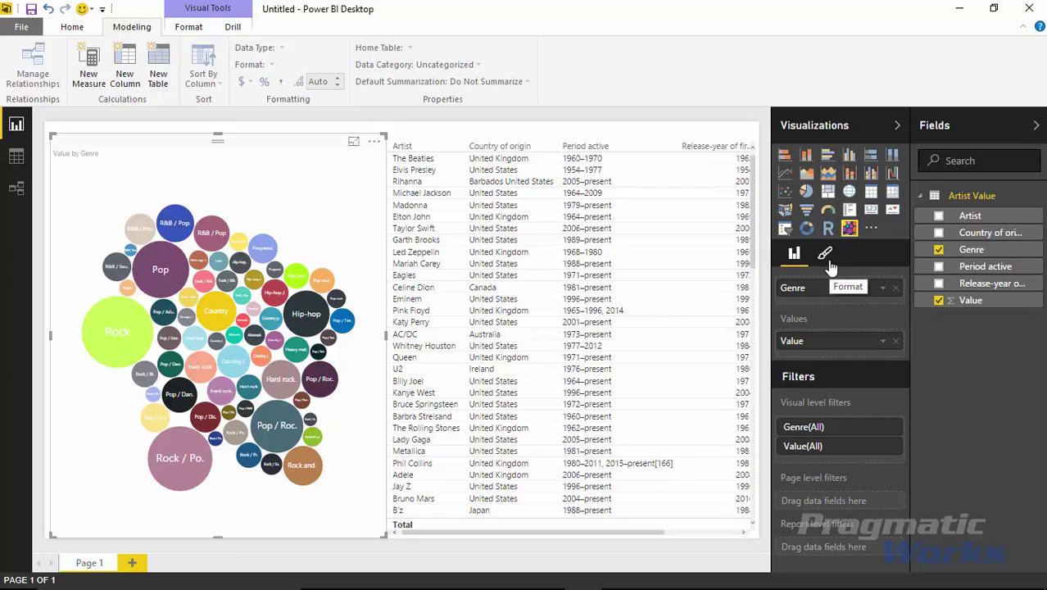
Retitle the bubble chart 'Top Genres', centred, with 19 pt title text.
click(825, 259)
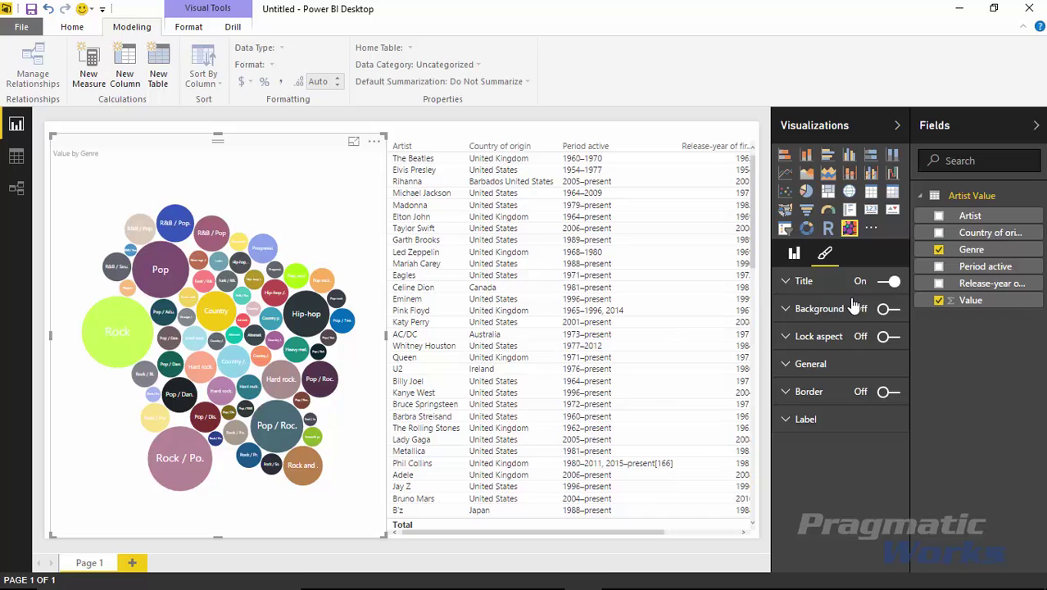
click(785, 281)
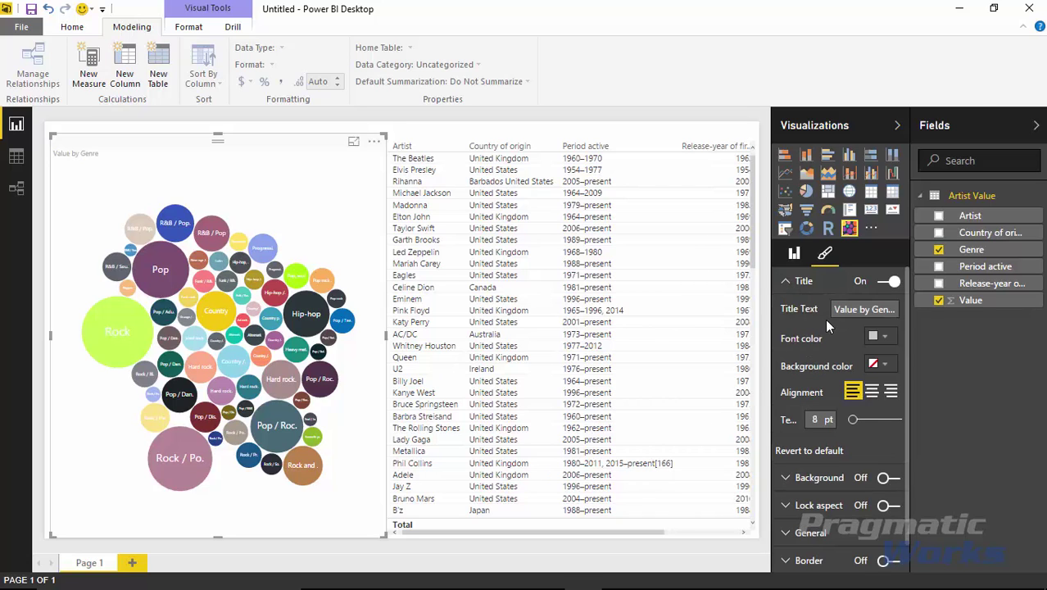
click(872, 392)
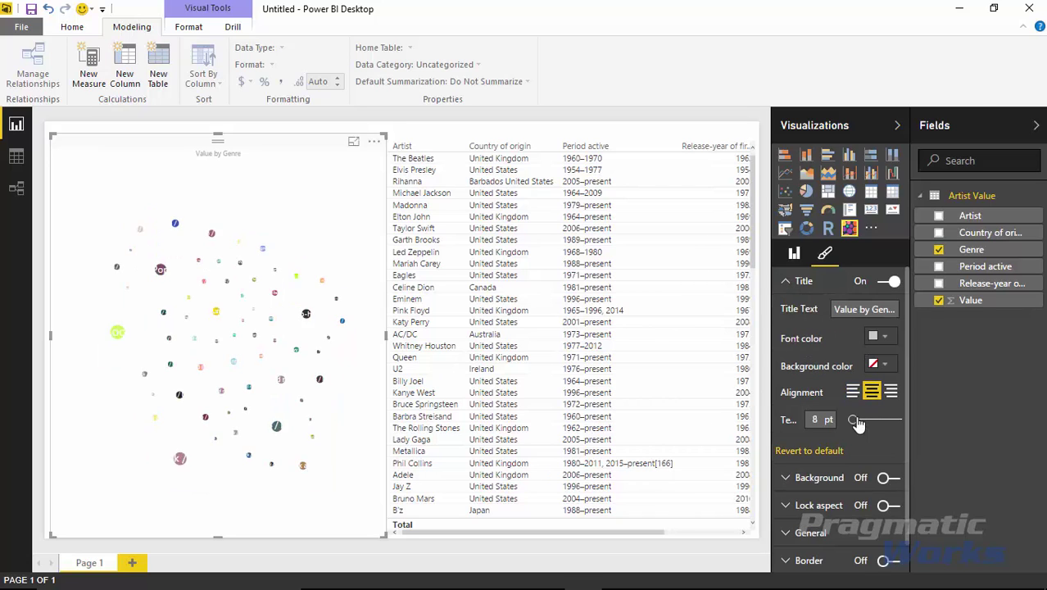
drag(855, 423, 860, 423)
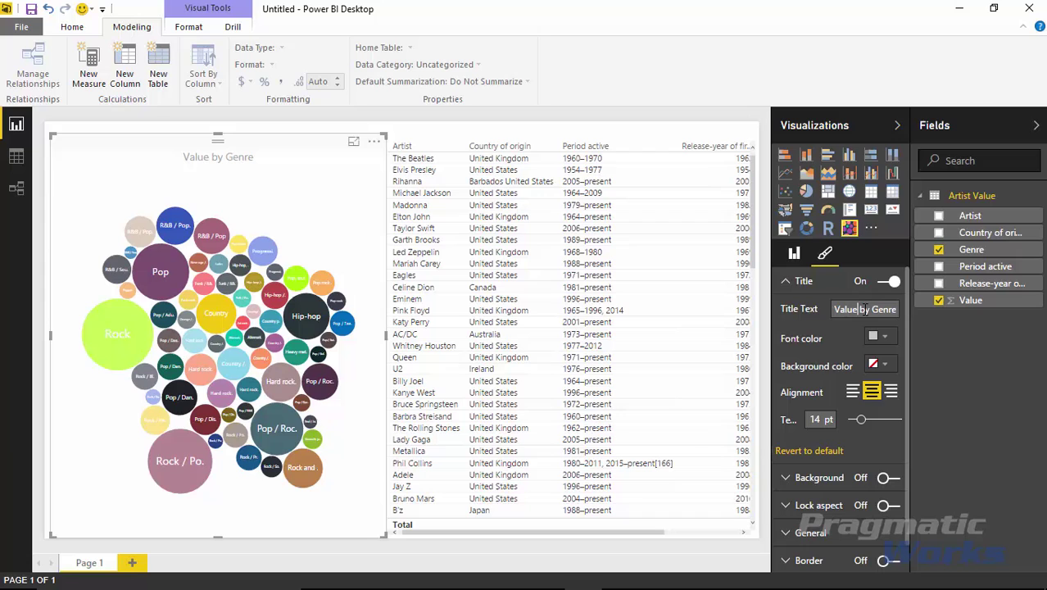
text(Top Genres)
key(End)
text(s)
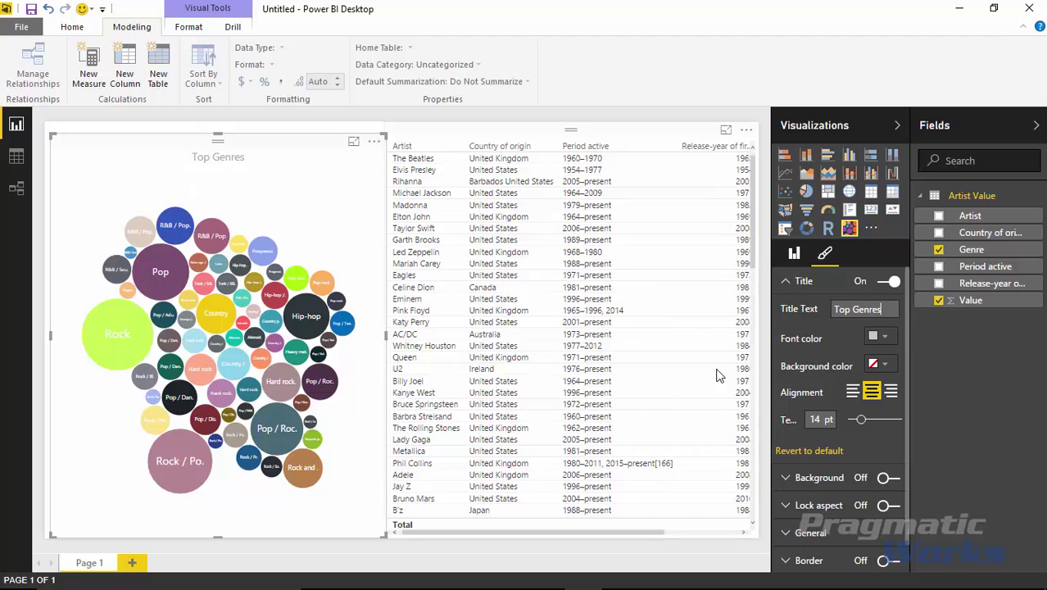
drag(865, 426, 869, 424)
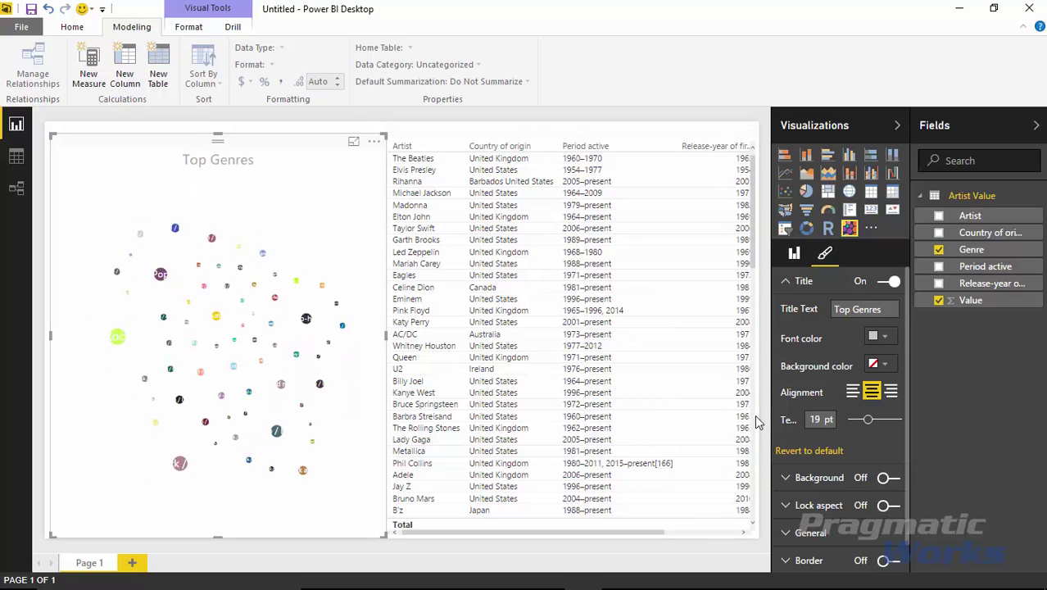
Turn on the bubble chart's background in the Format pane.
click(785, 282)
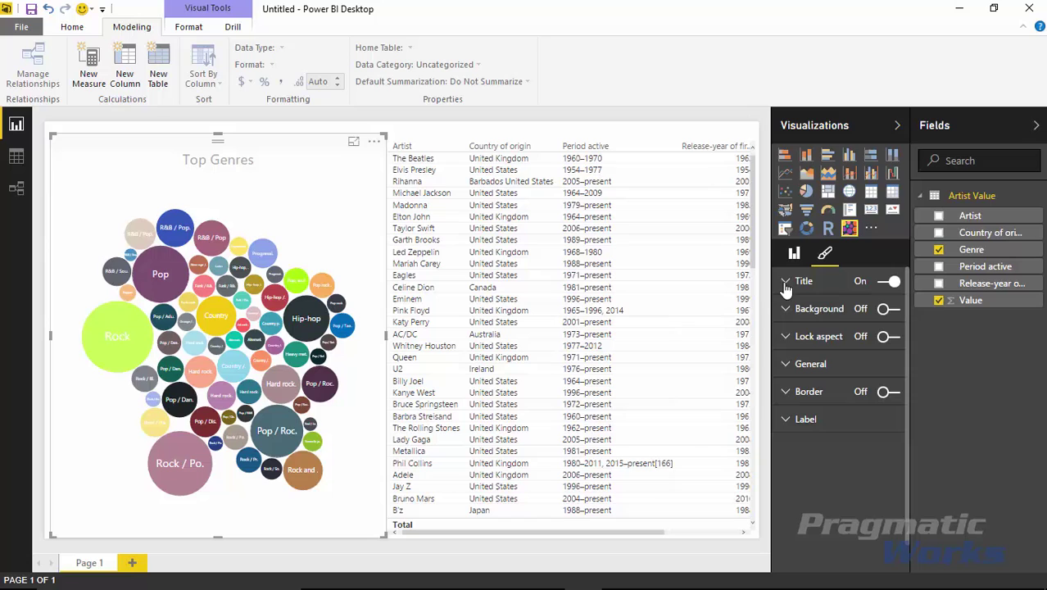
click(786, 309)
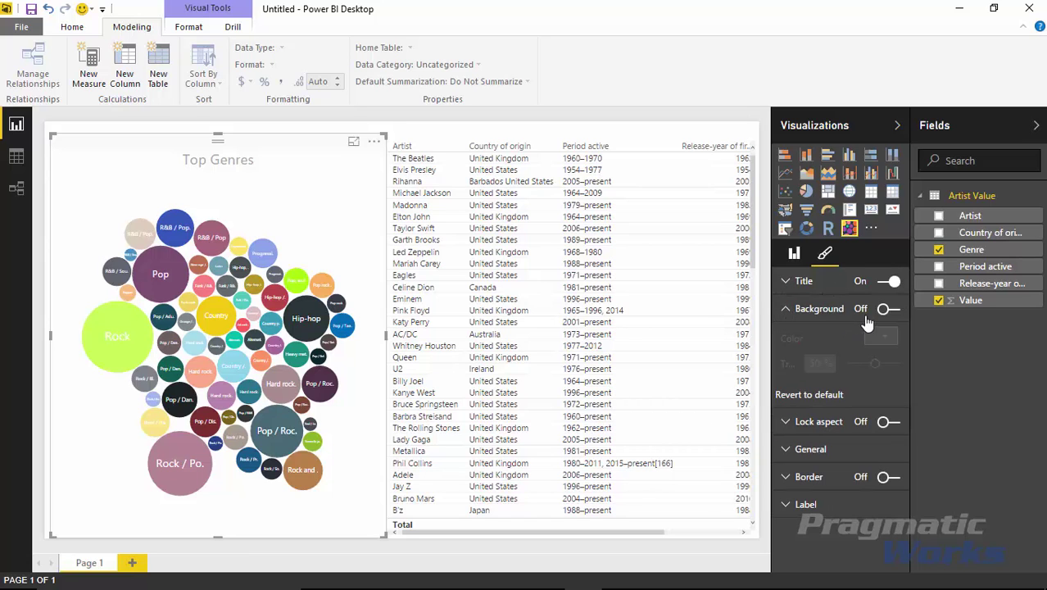
click(886, 309)
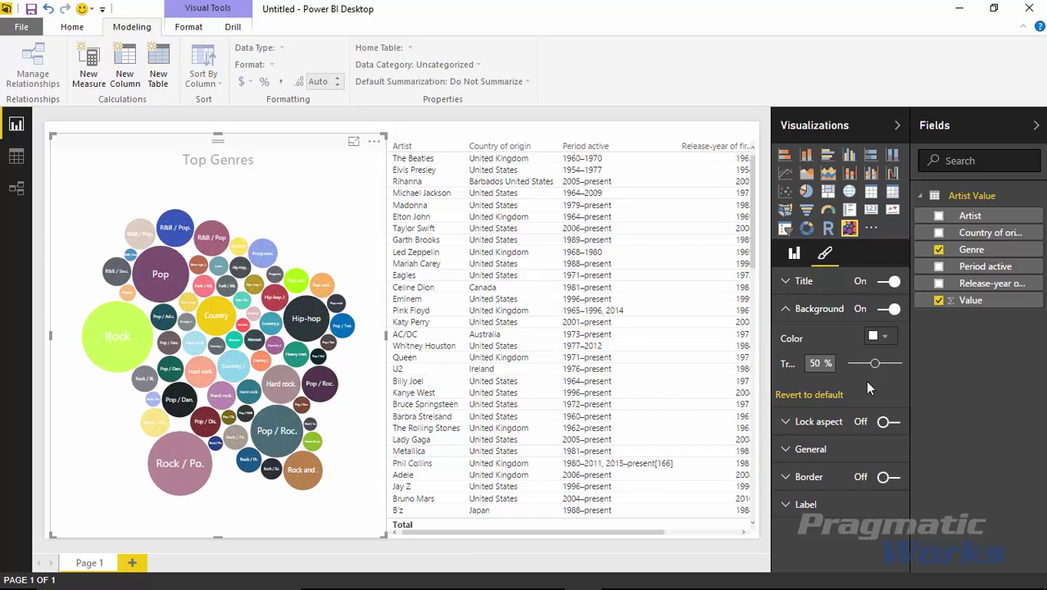
click(782, 322)
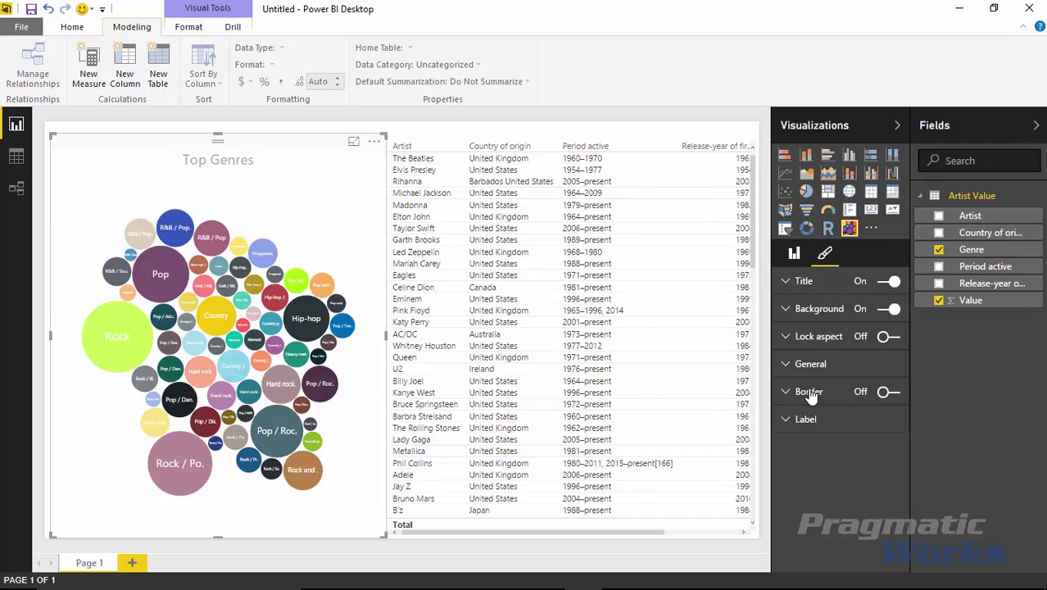
click(786, 364)
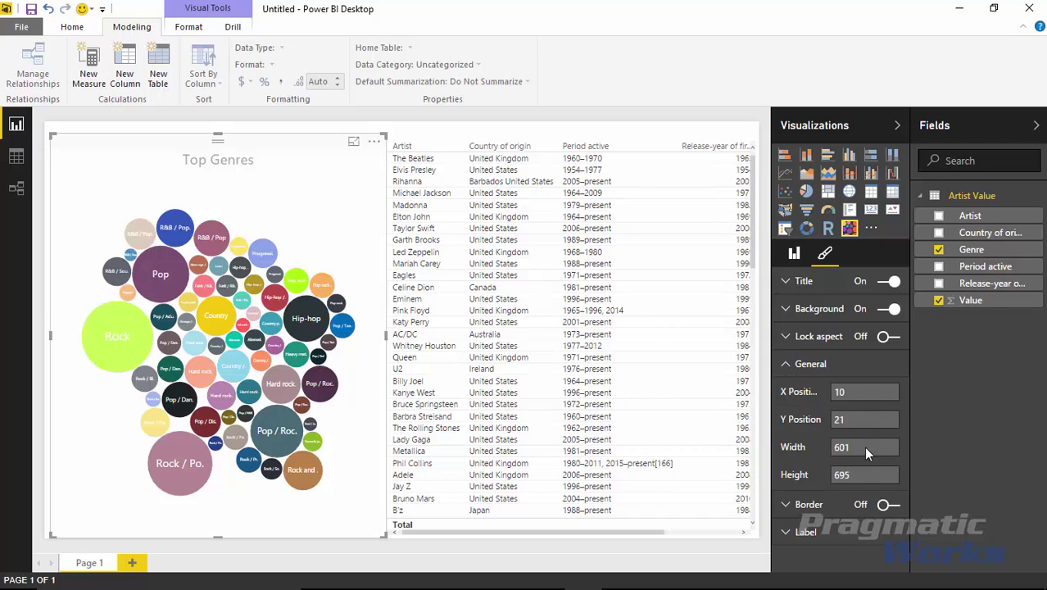
click(787, 369)
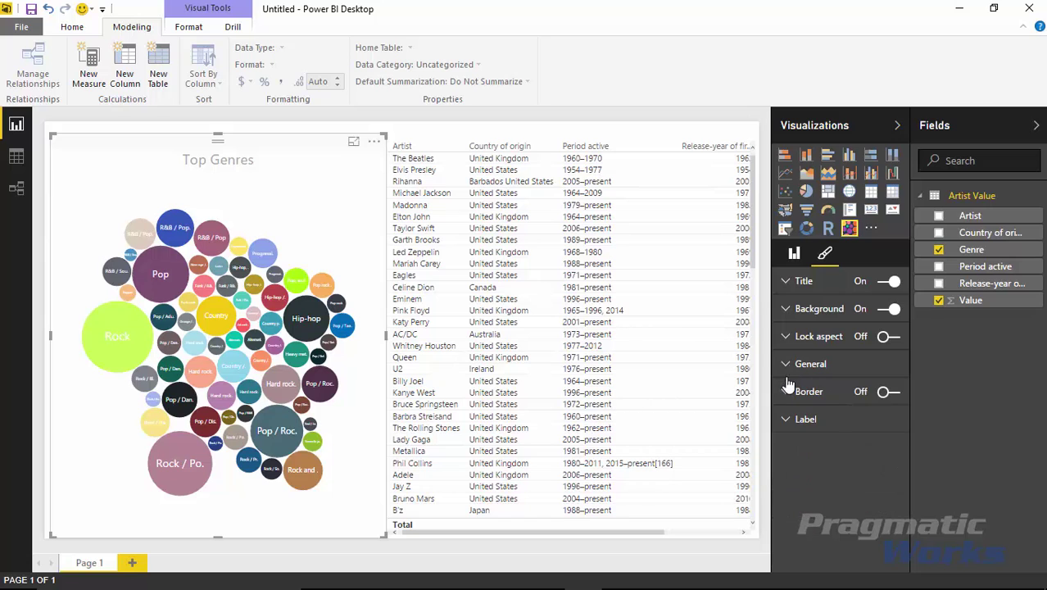
Add a border to the bubble chart, then remove it so the chart stays borderless.
click(885, 394)
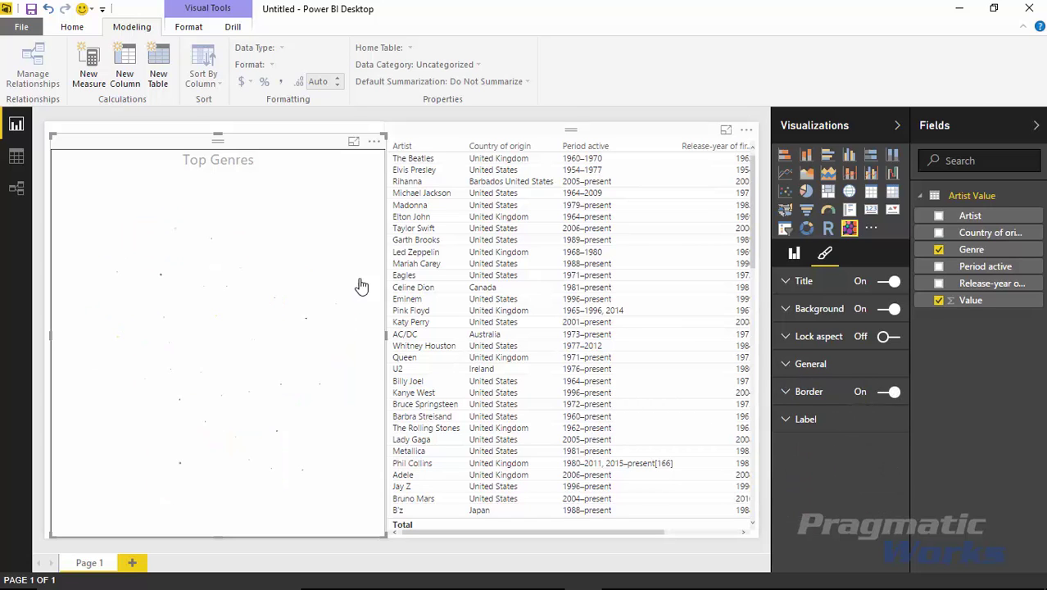
click(450, 134)
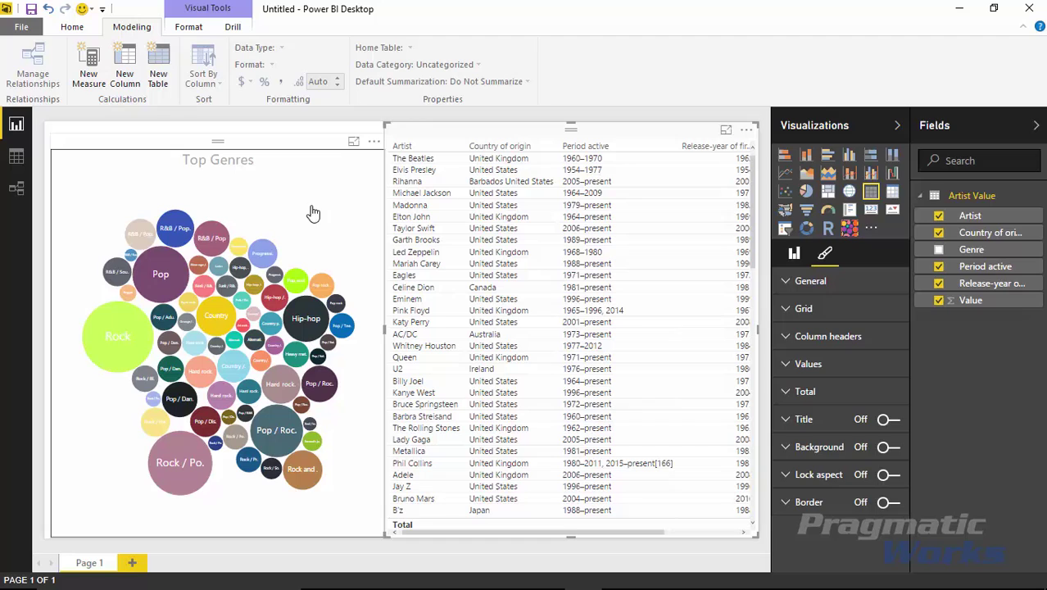
click(252, 116)
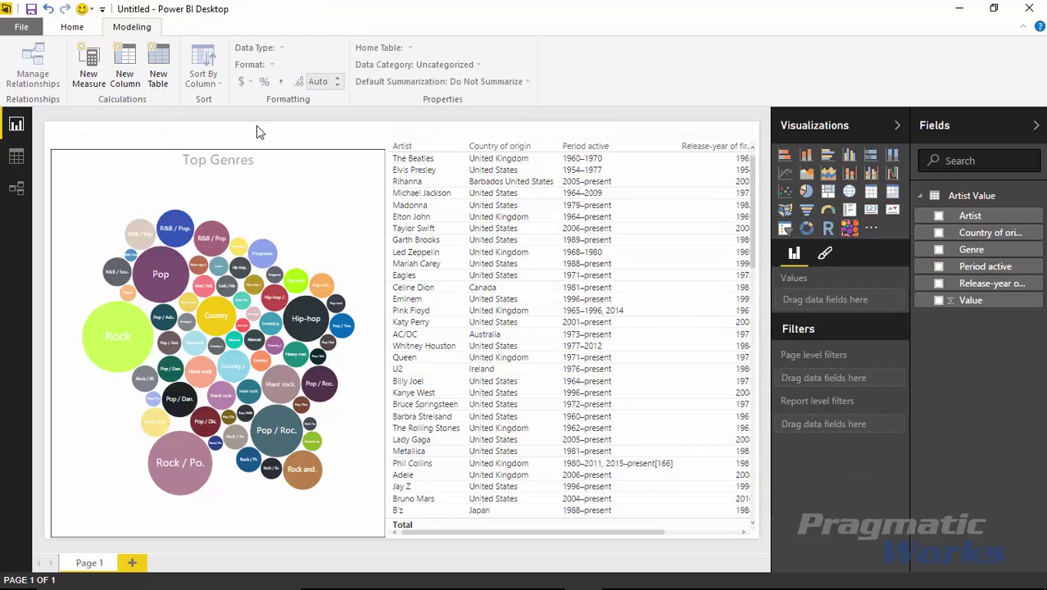
click(302, 228)
click(826, 255)
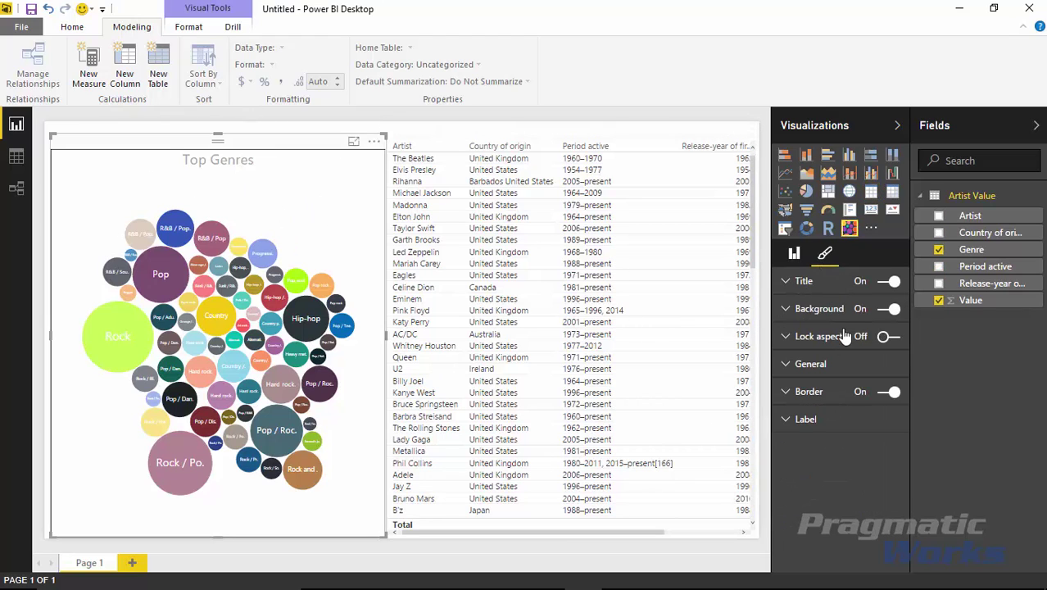
click(869, 401)
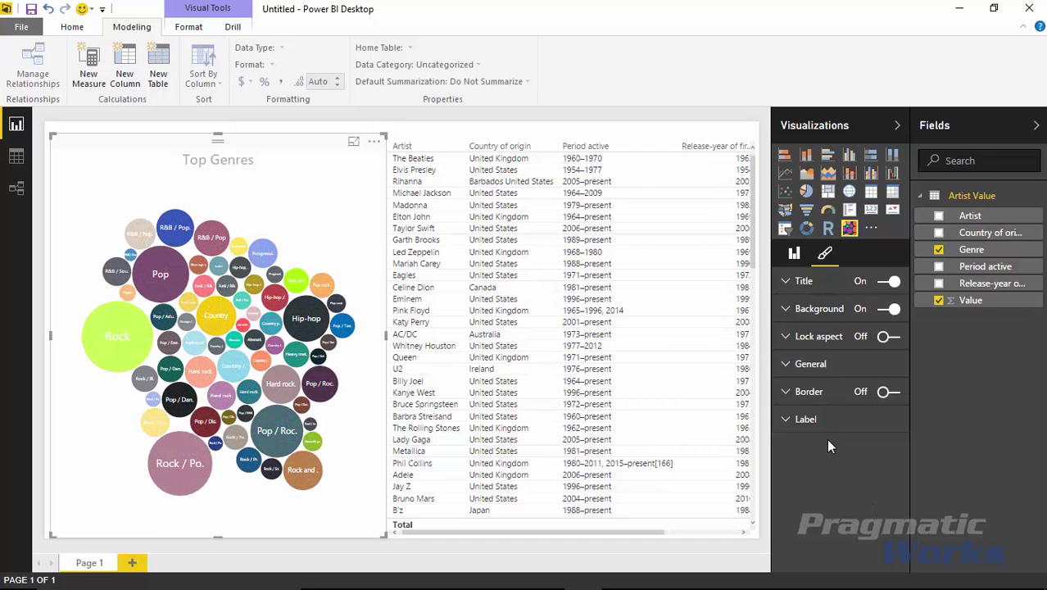
click(787, 422)
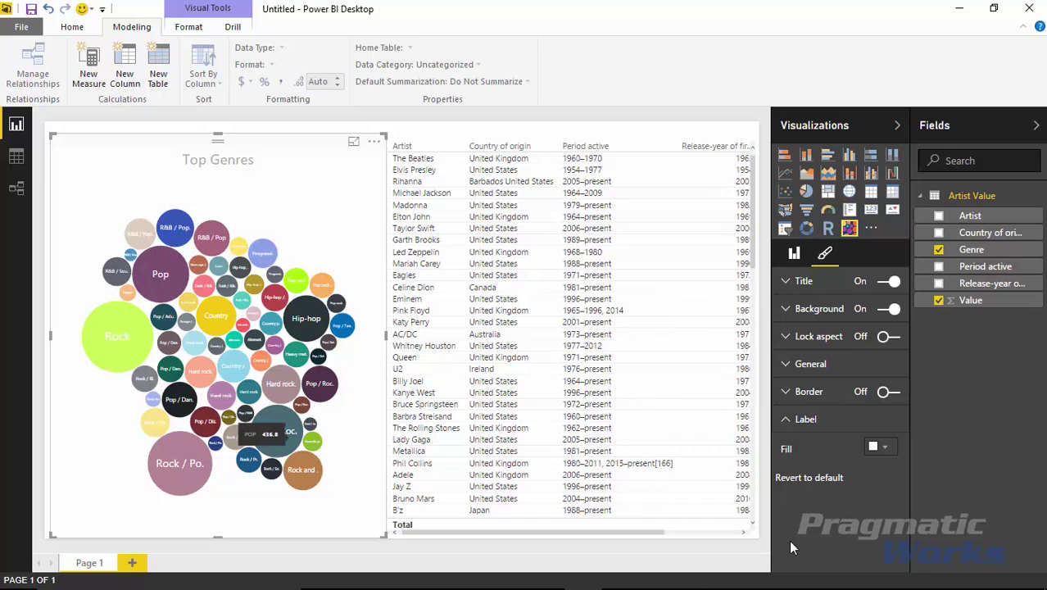
click(885, 447)
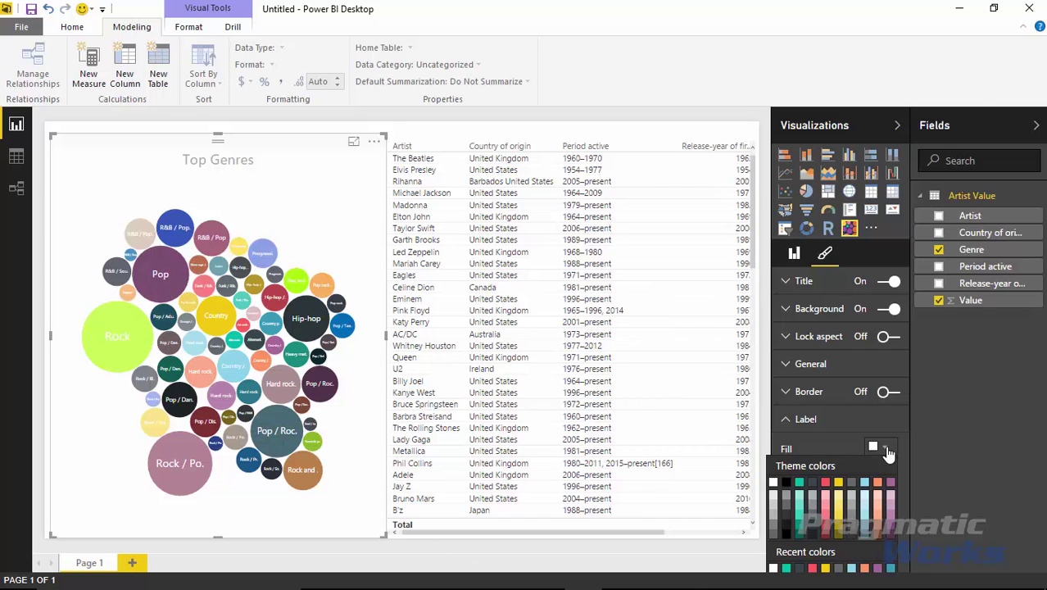
click(798, 485)
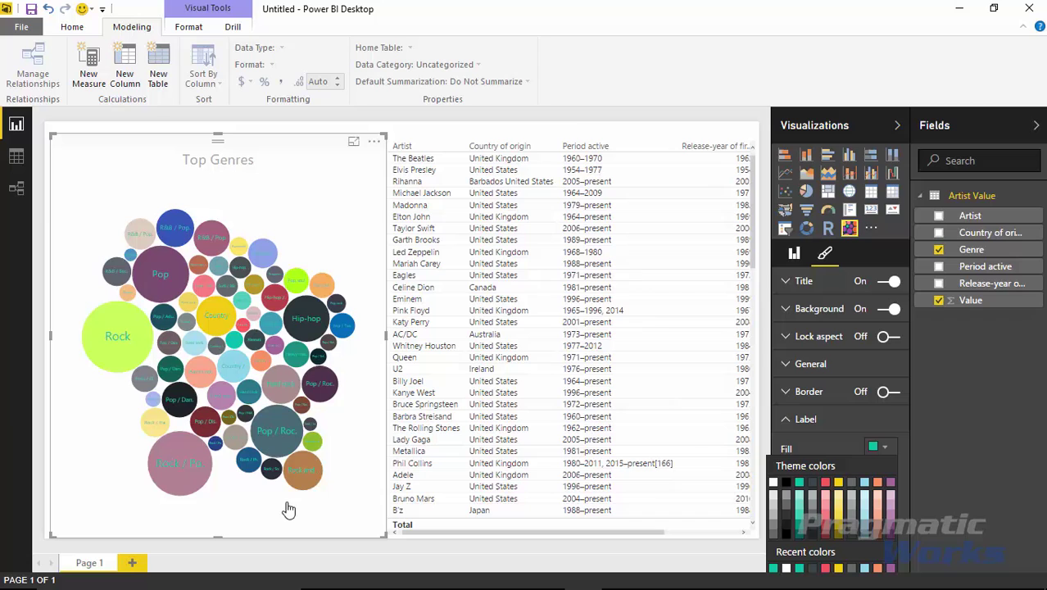
click(789, 534)
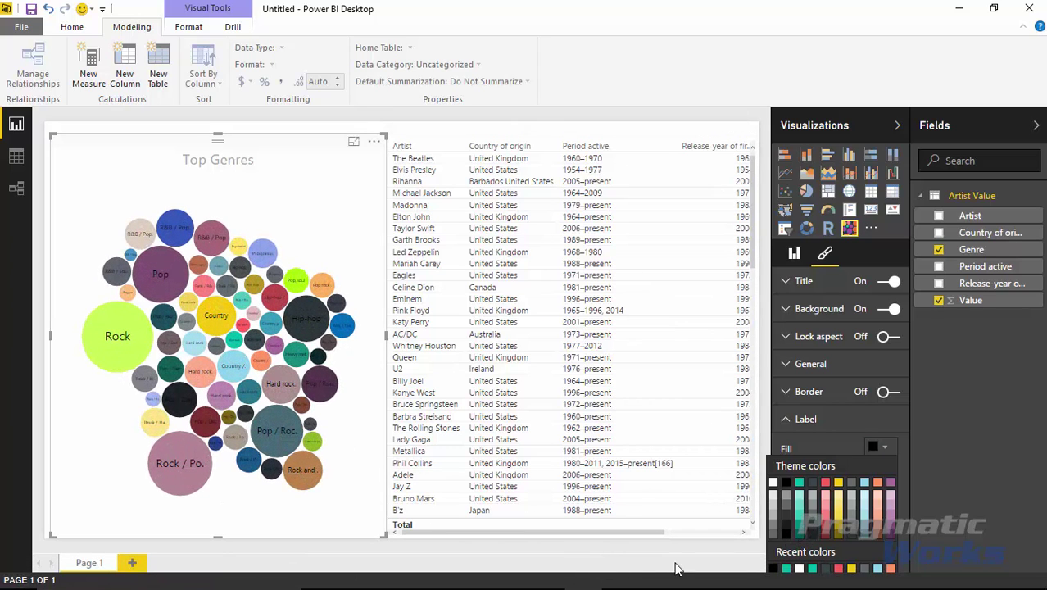
click(774, 486)
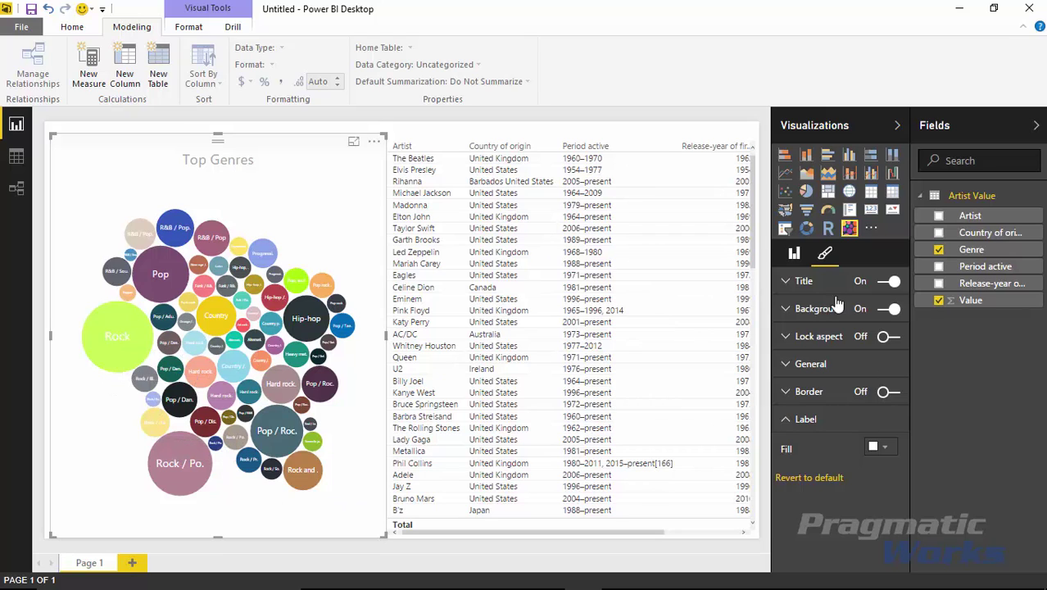
Add Count of Release-year to the chart, test a Hip-hop cross-filter, then remove the count.
click(795, 255)
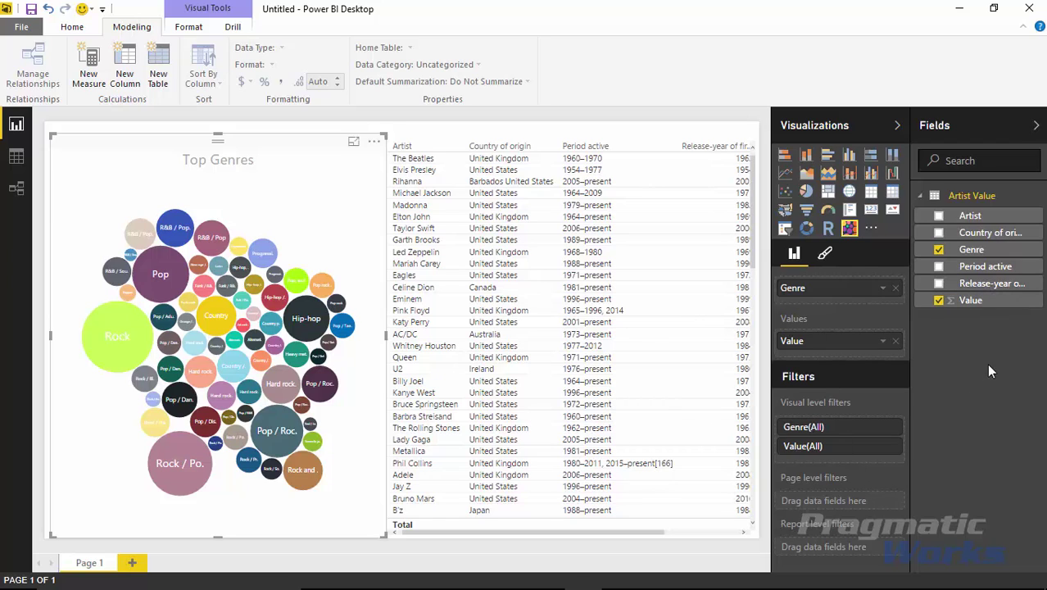
click(990, 285)
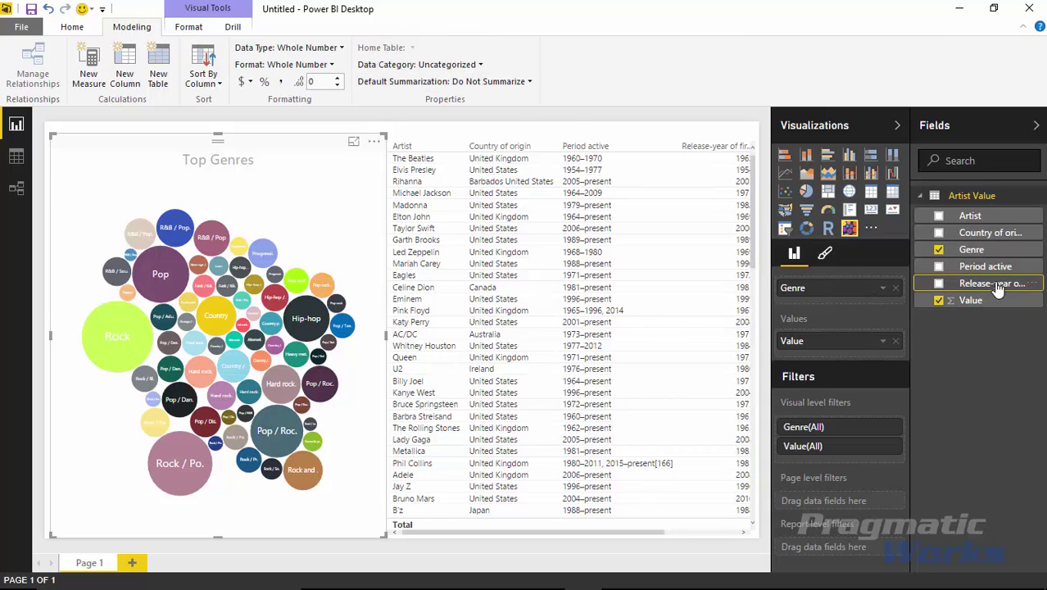
drag(1010, 291, 885, 358)
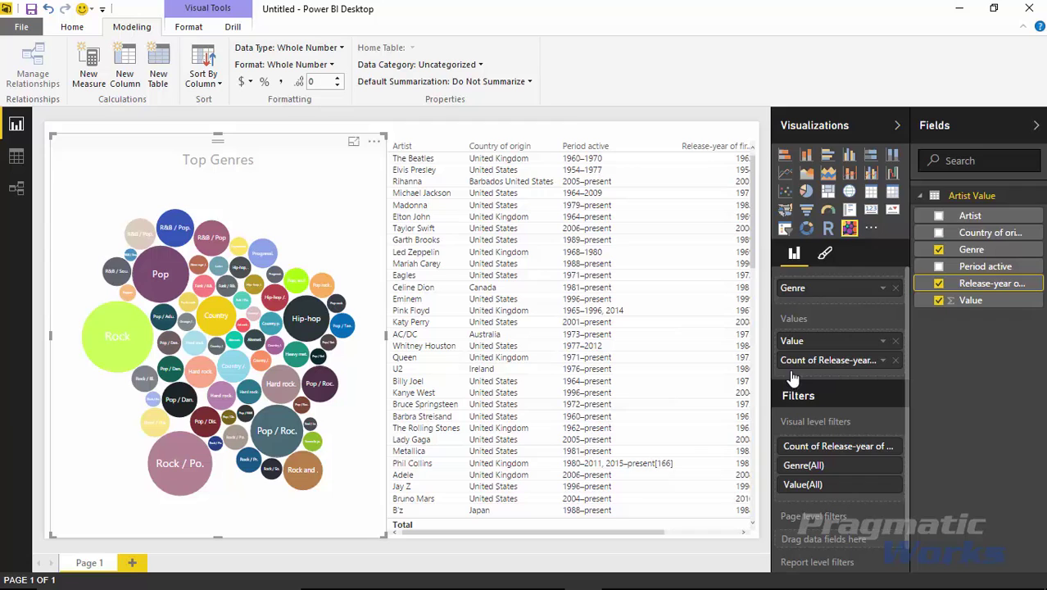
mouse_move(300, 318)
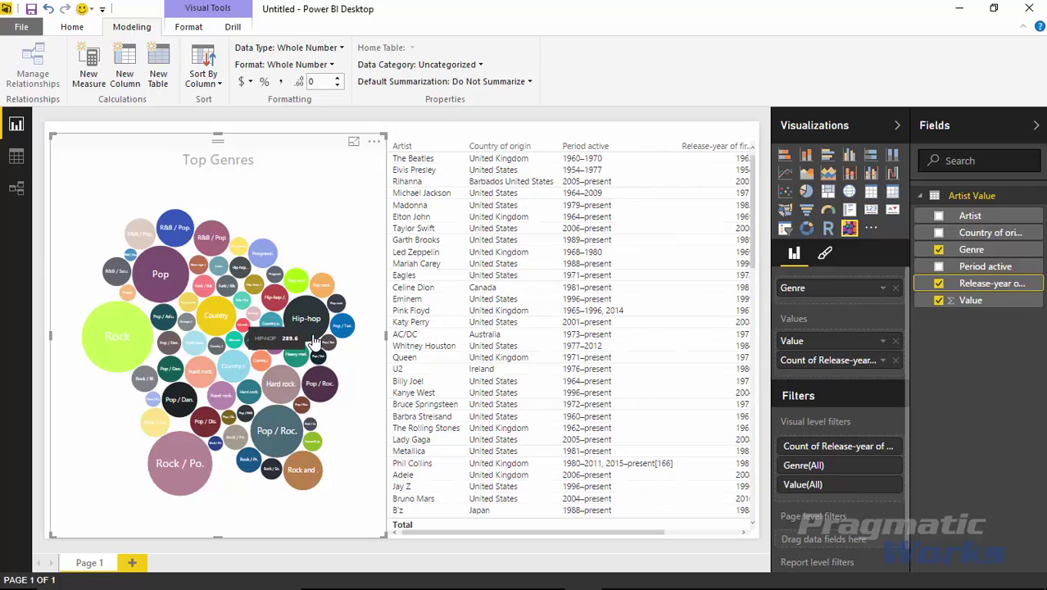
click(313, 339)
click(313, 339)
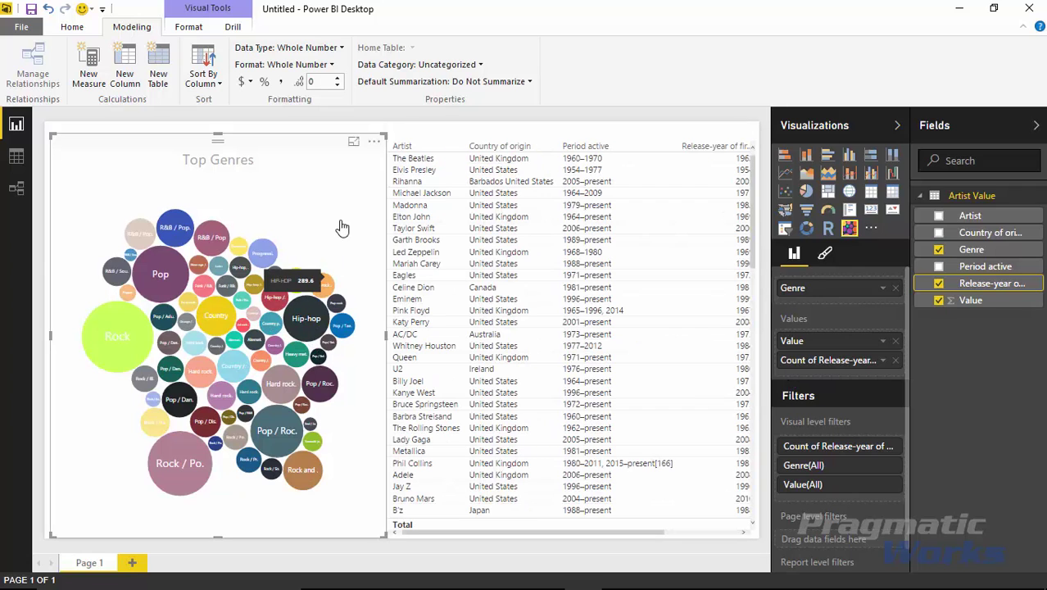
click(895, 362)
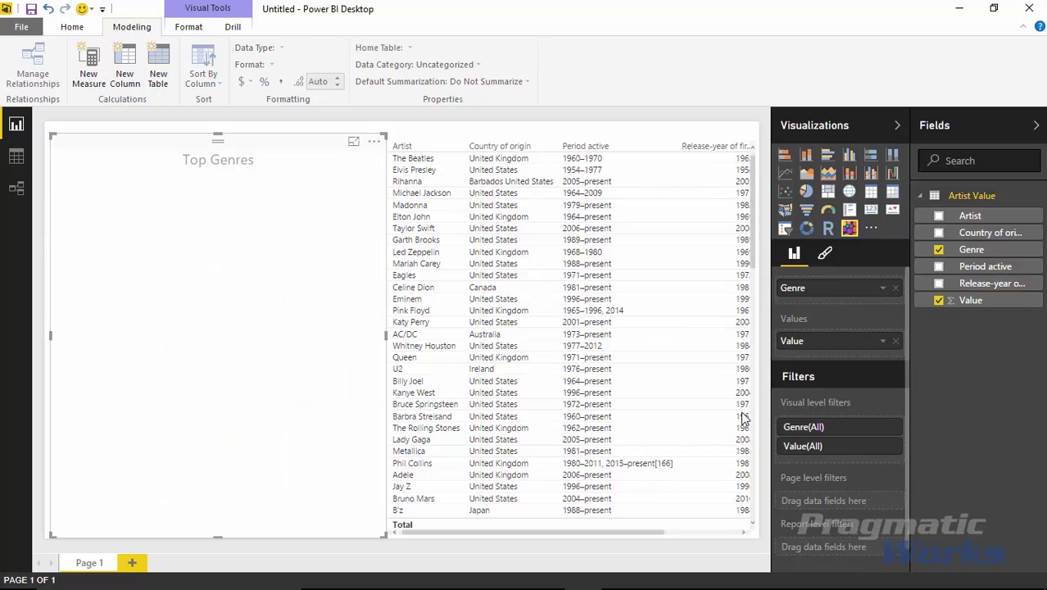
mouse_move(261, 354)
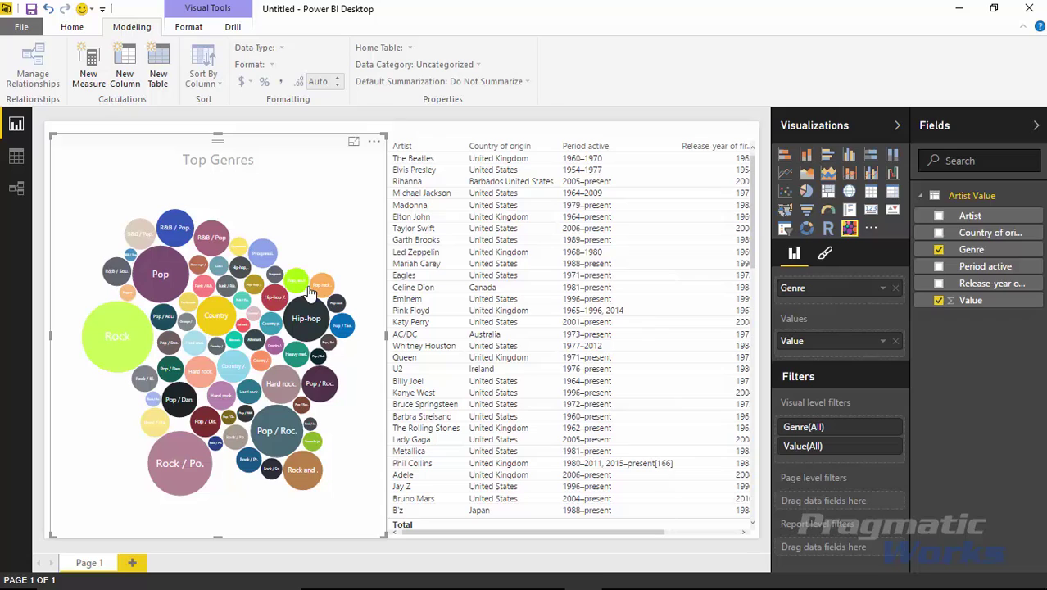
click(209, 252)
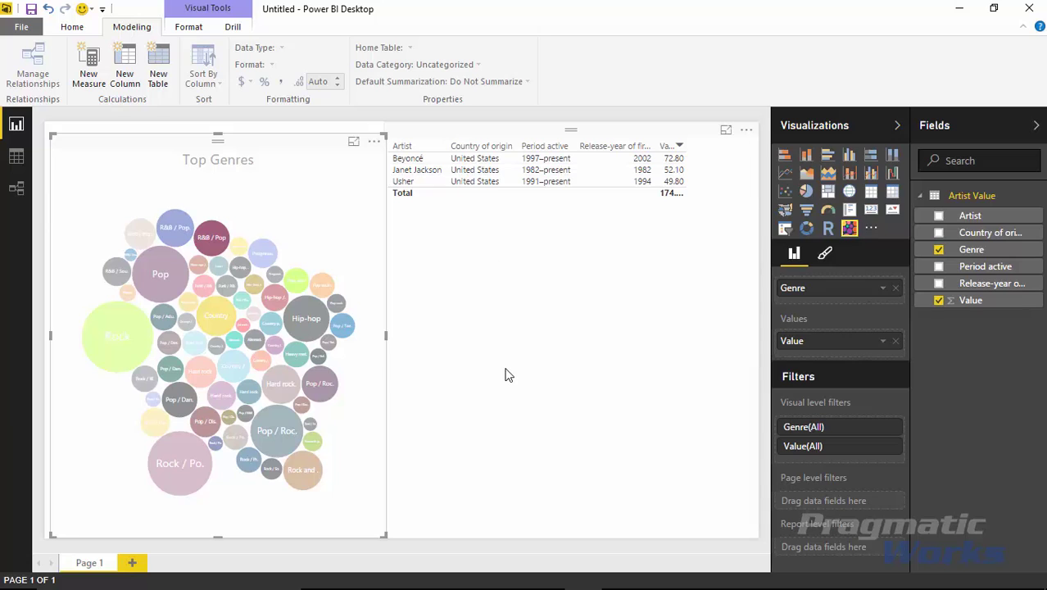
click(292, 239)
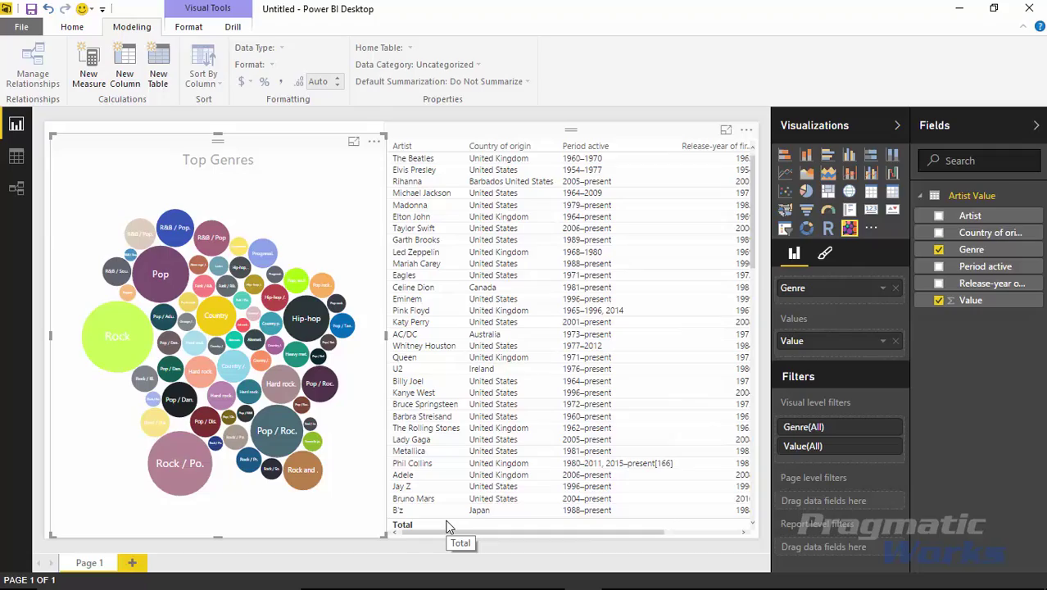